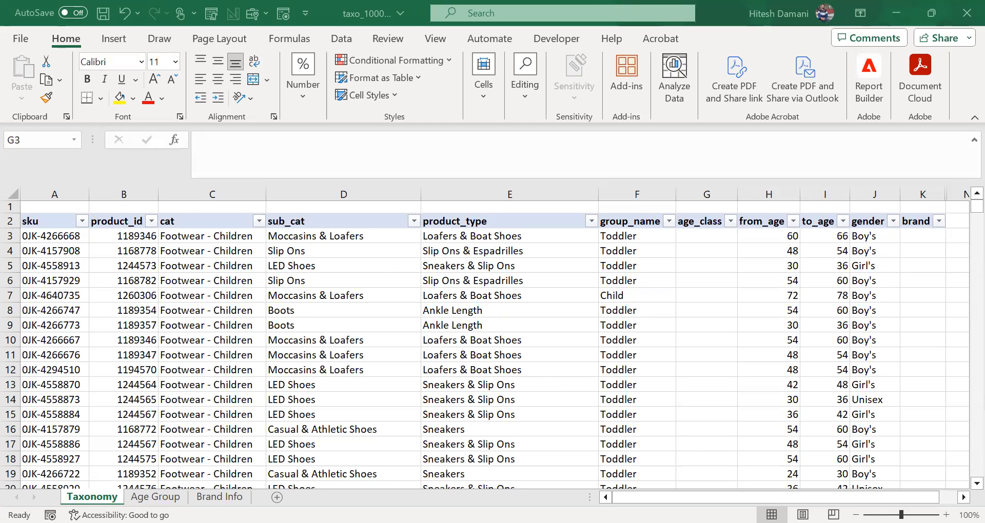
Step: Start a VLOOKUP in cell G3 of the Taxonomy sheet with the column-locked sku cell $A3 as lookup value
{"action": "key", "text": "ctrl+Page_Down"}
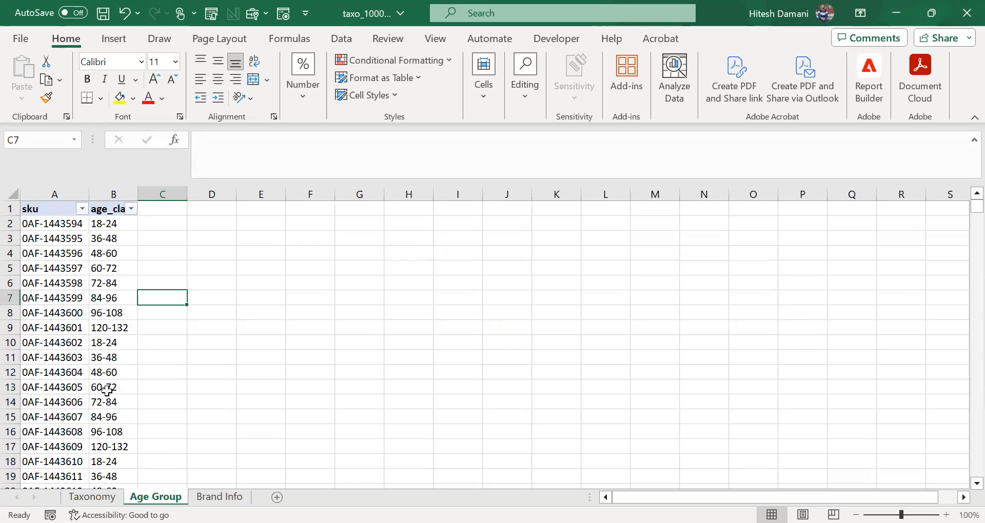
{"action": "left_click", "coordinate": [106, 498]}
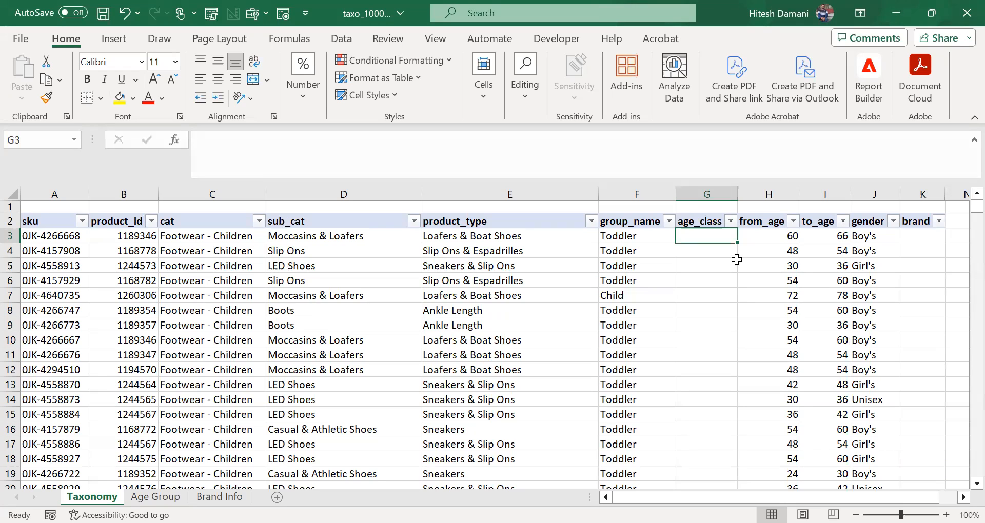
{"action": "type", "text": "="}
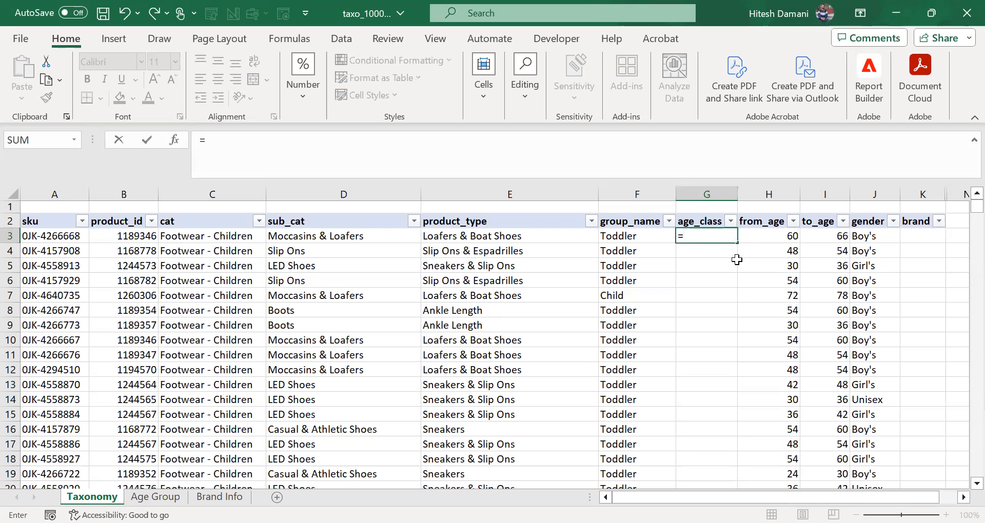
{"action": "type", "text": "VLOOKUP("}
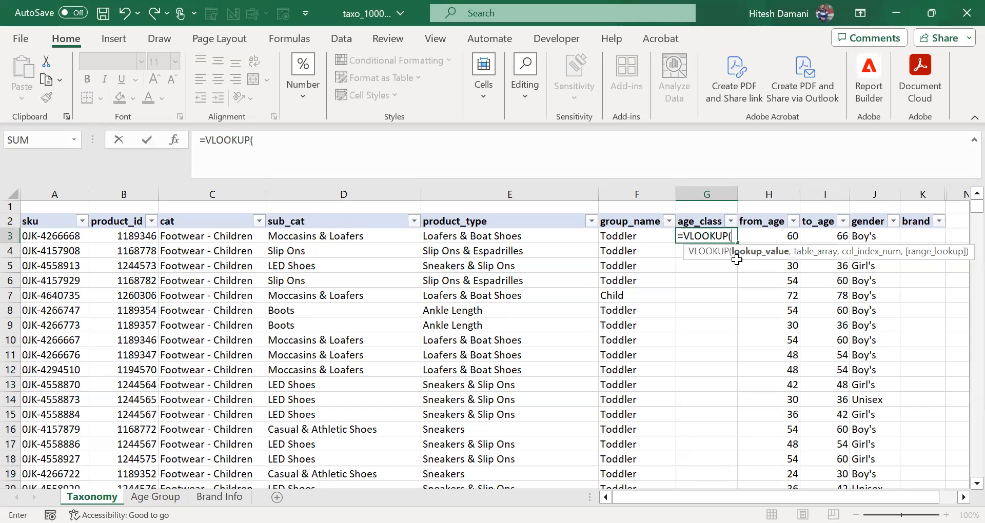
{"action": "key", "text": "Left"}
{"action": "key", "text": "Left"}
{"action": "key", "text": "Left"}
{"action": "key", "text": "Left"}
{"action": "key", "text": "Left"}
{"action": "key", "text": "Left"}
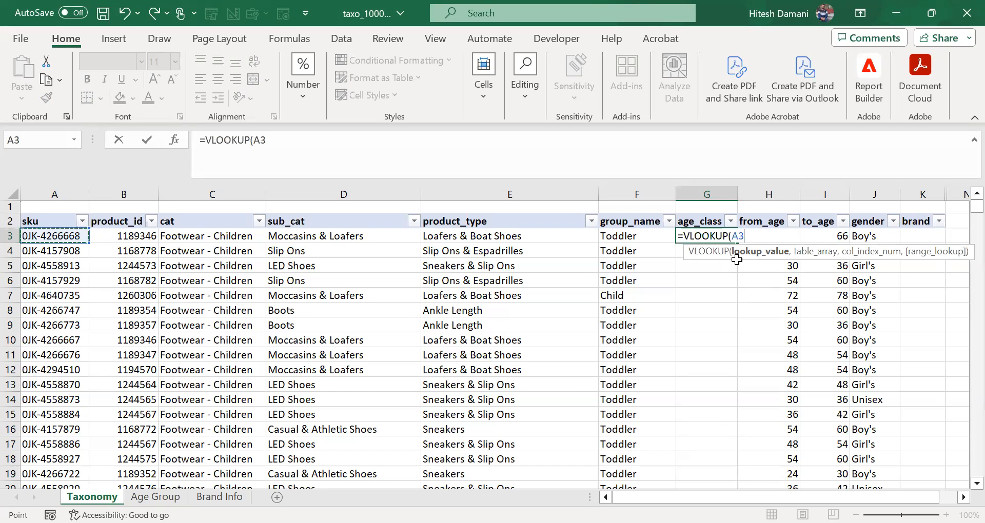
{"action": "key", "text": "F4"}
{"action": "key", "text": "F4"}
{"action": "key", "text": "F4"}
{"action": "type", "text": ","}
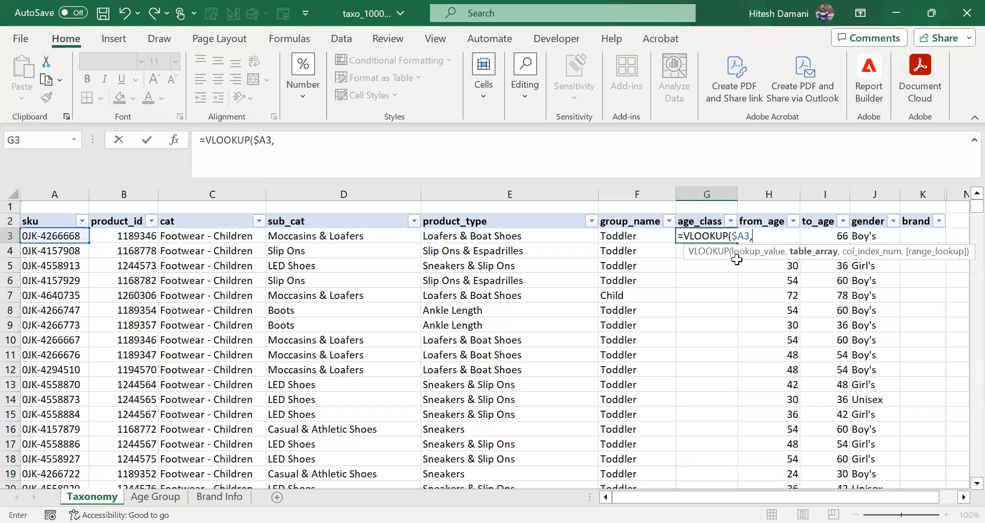
Step: Set the VLOOKUP's table array to the absolute range $A$2:$B$7954 on the Age Group sheet
{"action": "key", "text": "ctrl+Page_Down"}
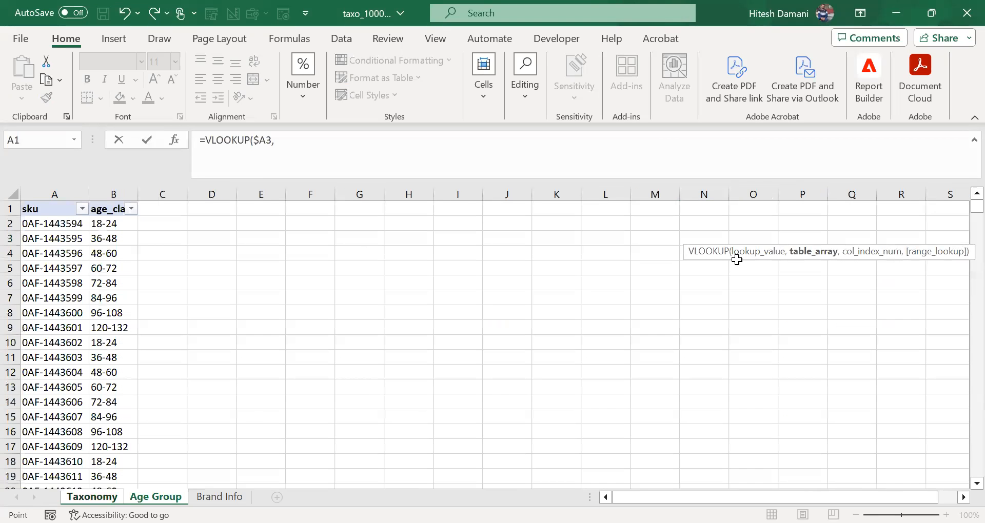
{"action": "left_click", "coordinate": [54, 222]}
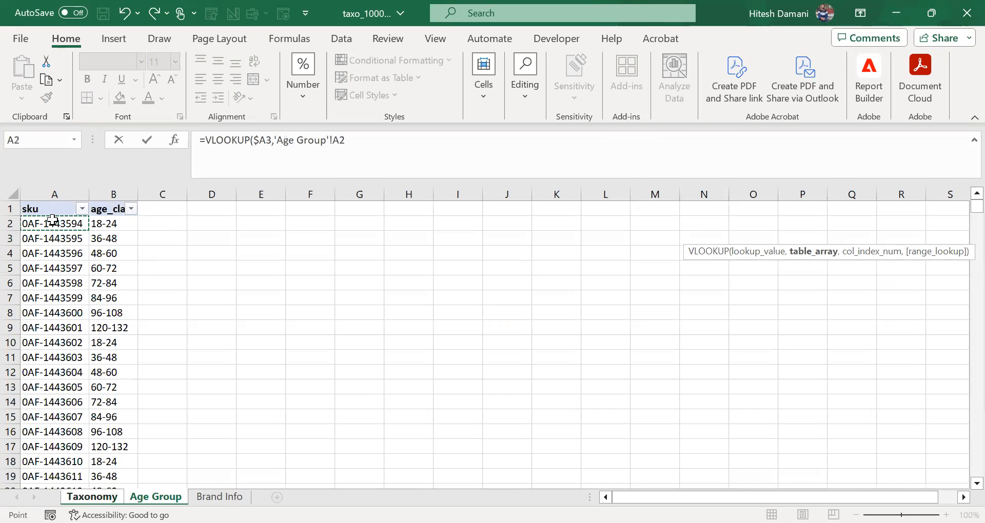
{"action": "key", "text": "shift+Right"}
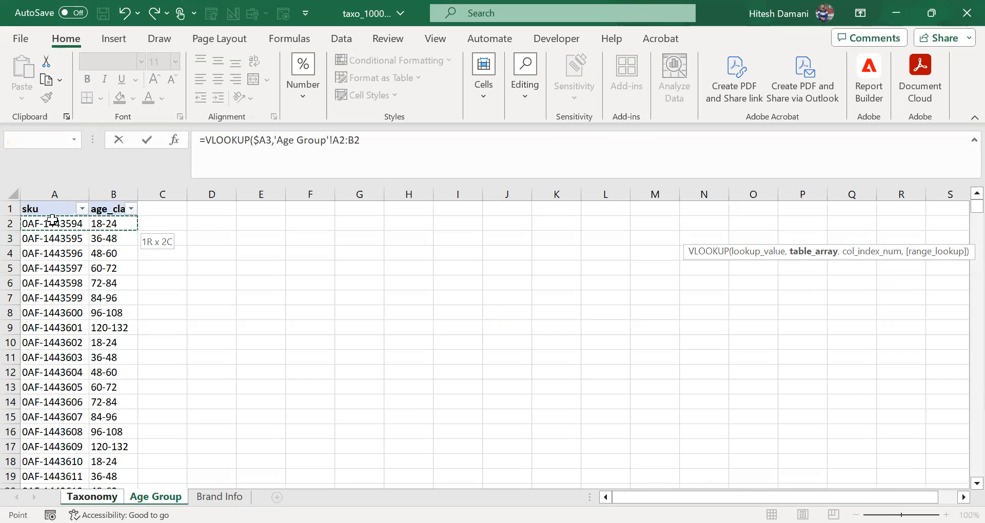
{"action": "key", "text": "ctrl+shift+Down"}
{"action": "key", "text": "F4"}
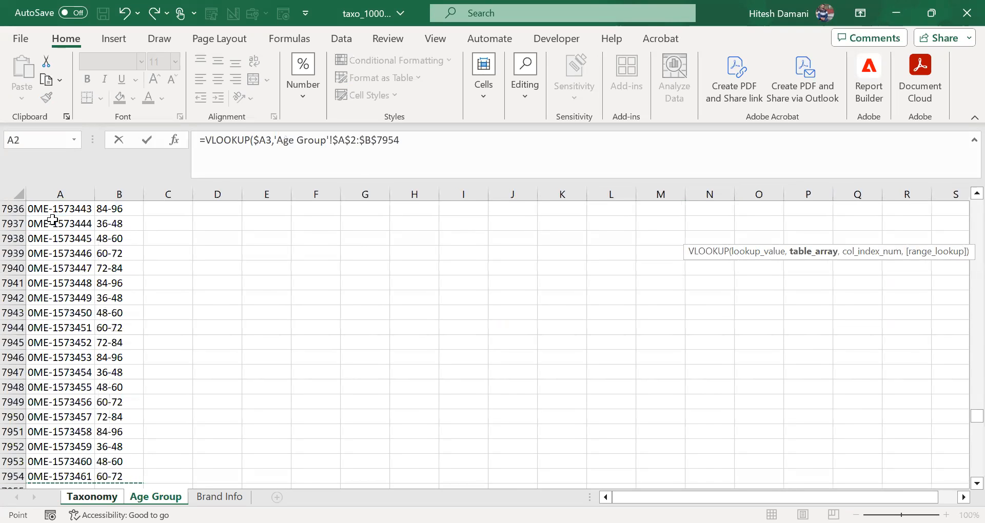
{"action": "type", "text": ","}
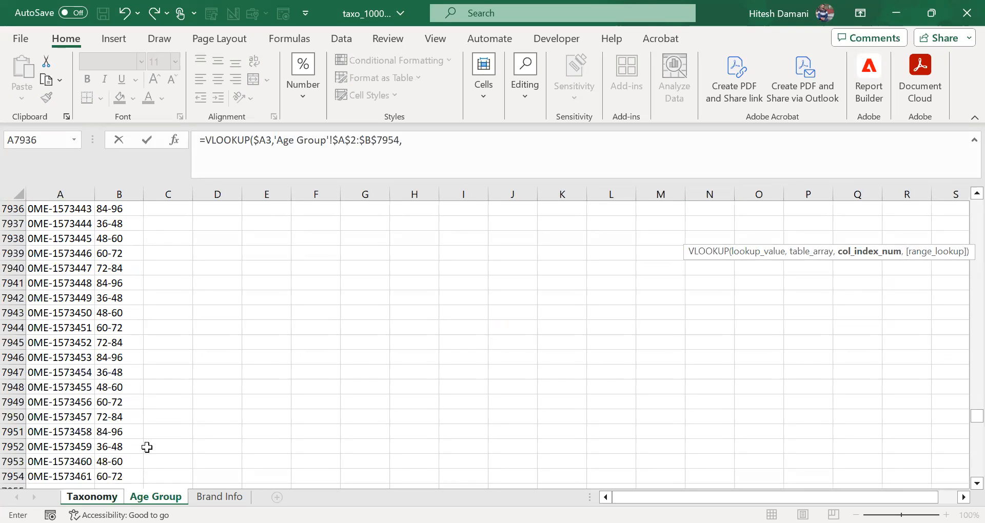
Step: Complete the age_class VLOOKUP with column index 2 and FALSE for an exact match
{"action": "type", "text": "2"}
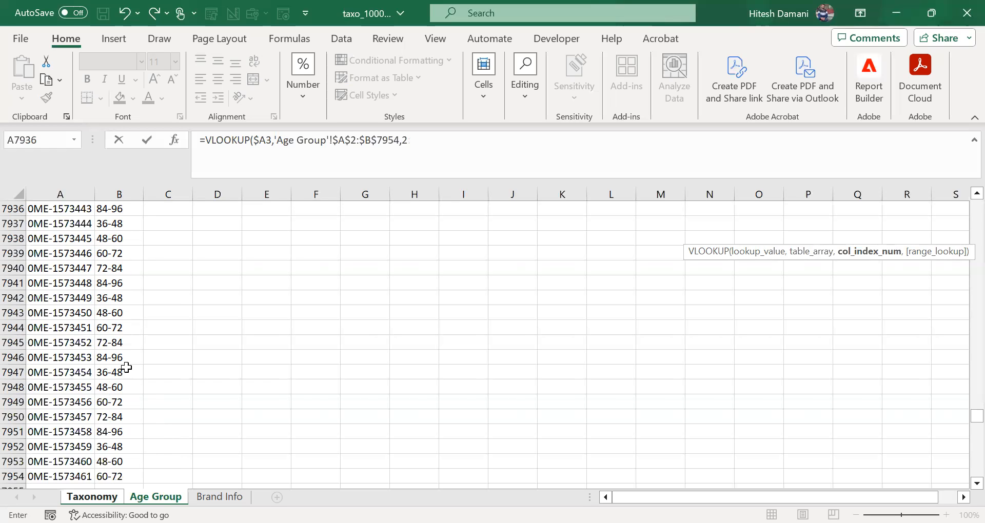
{"action": "type", "text": ","}
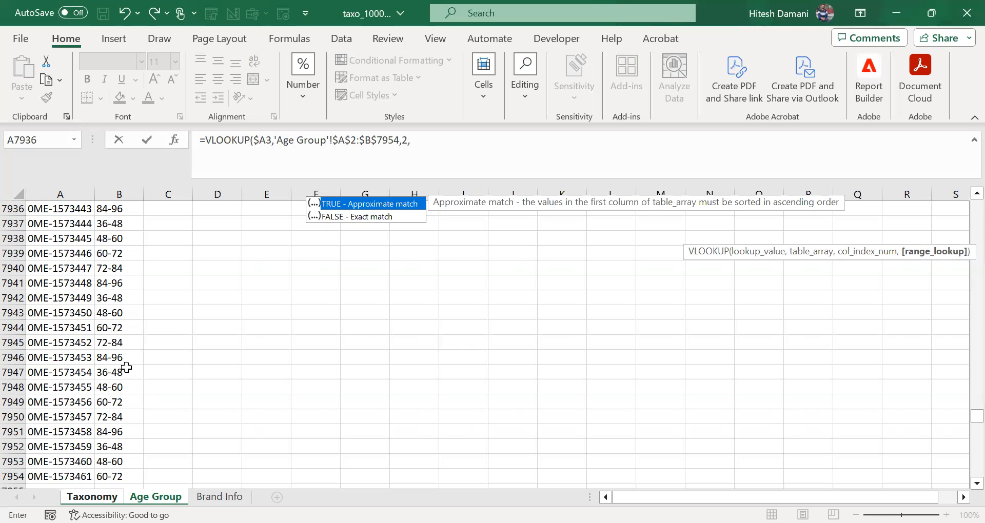
{"action": "key", "text": "Down"}
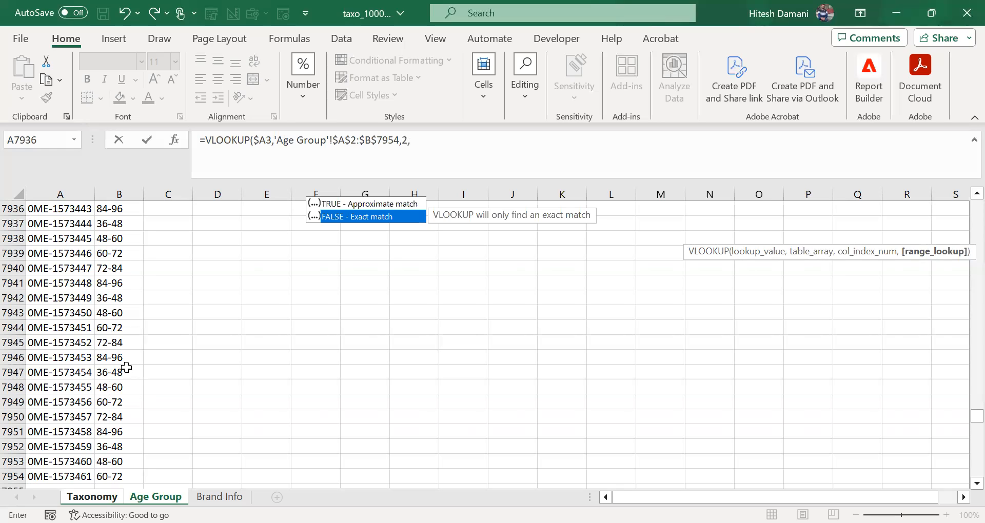
{"action": "key", "text": "Tab"}
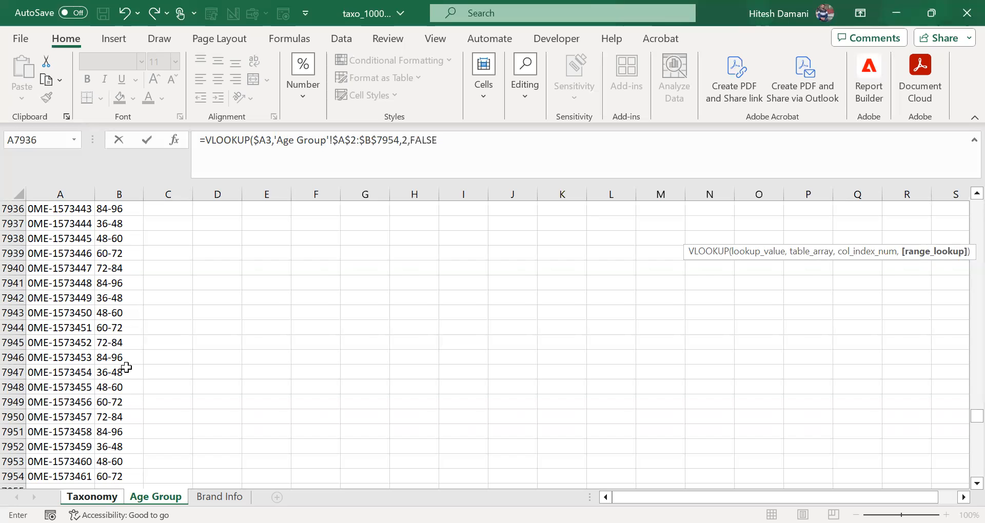
{"action": "key", "text": "Return"}
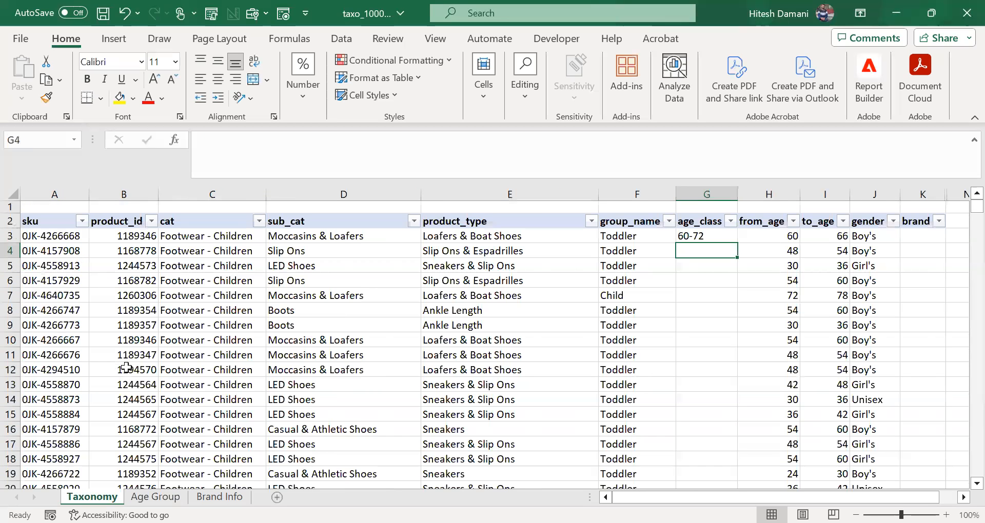
Step: Fill the G3 formula down the age_class column to the last data row and check the column's filter values
{"action": "key", "text": "Up"}
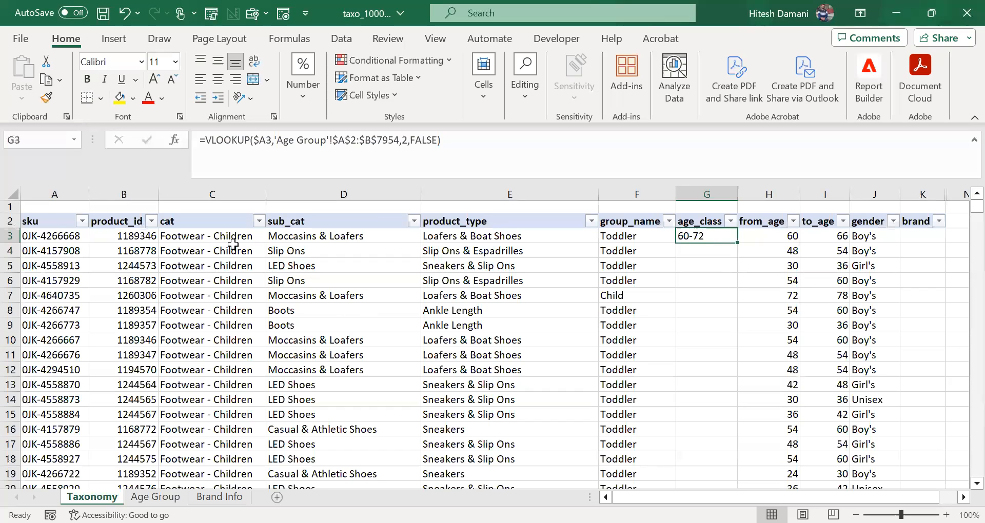
{"action": "double_click", "coordinate": [735, 241]}
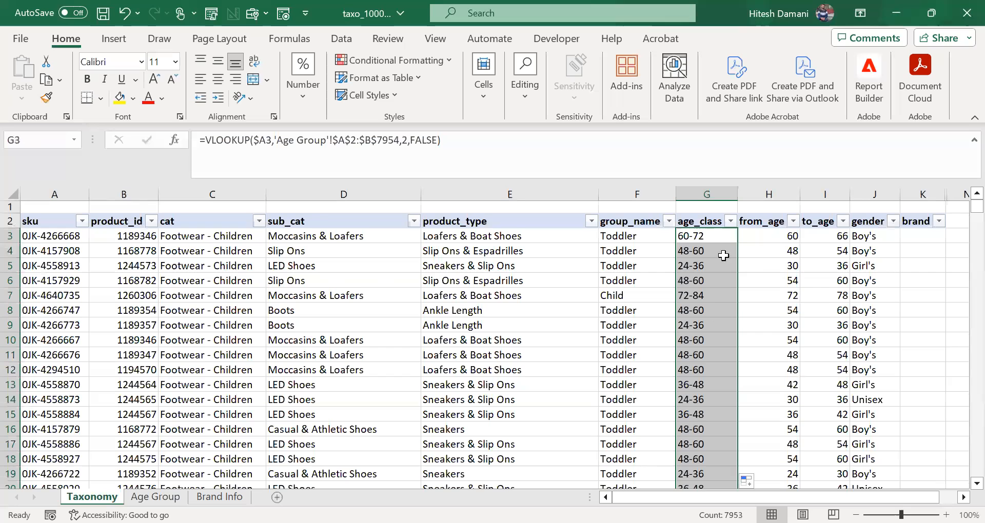
{"action": "left_click", "coordinate": [706, 336]}
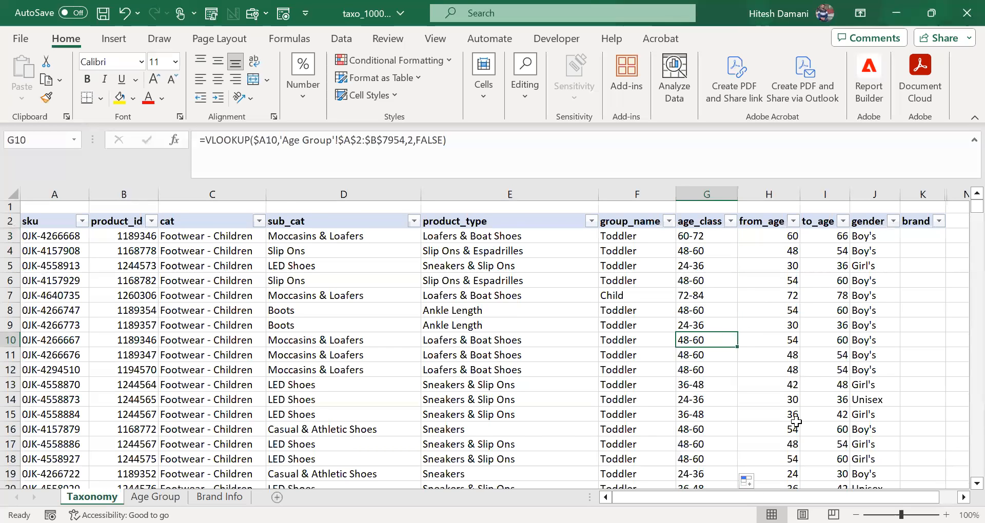
{"action": "key", "text": "ctrl+Down"}
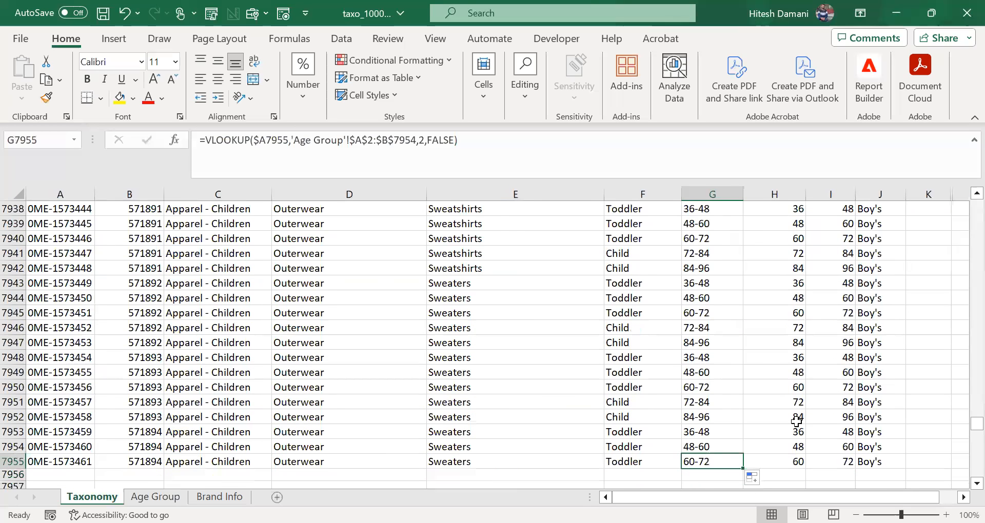
{"action": "key", "text": "ctrl+Up"}
{"action": "key", "text": "Down"}
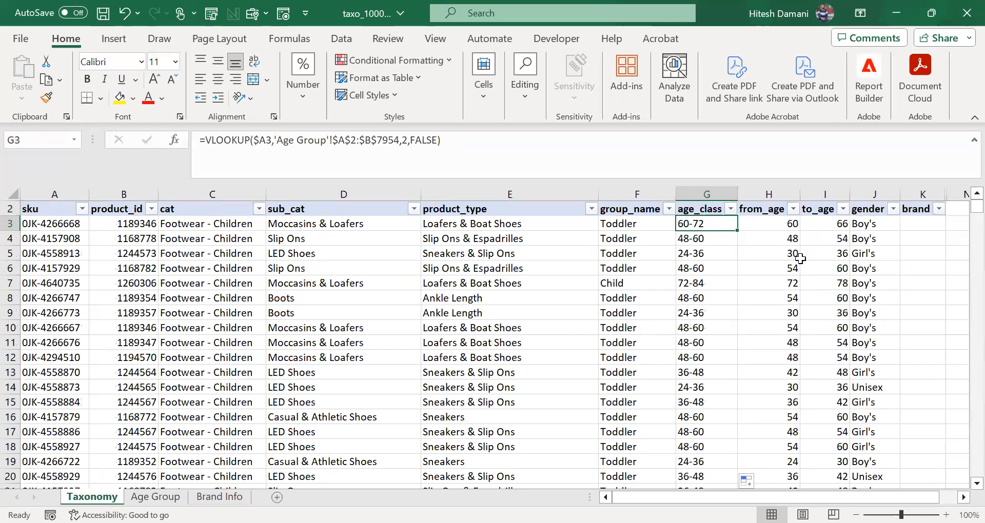
{"action": "left_click", "coordinate": [731, 210]}
{"action": "left_click_drag", "start_coordinate": [715, 370], "coordinate": [720, 420]}
{"action": "left_click", "coordinate": [732, 298]}
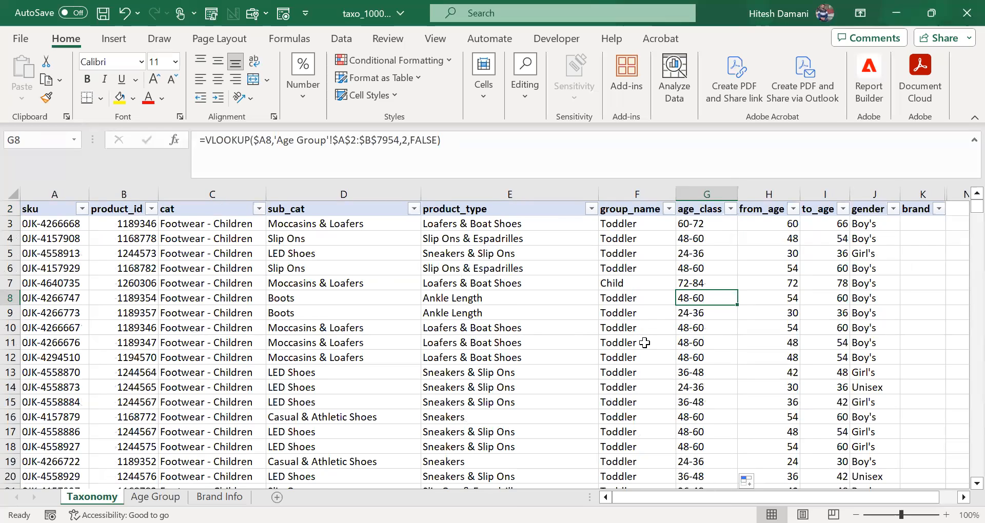
Step: Select K3, the first empty cell of the brand column on the Taxonomy sheet
{"action": "left_click", "coordinate": [922, 225]}
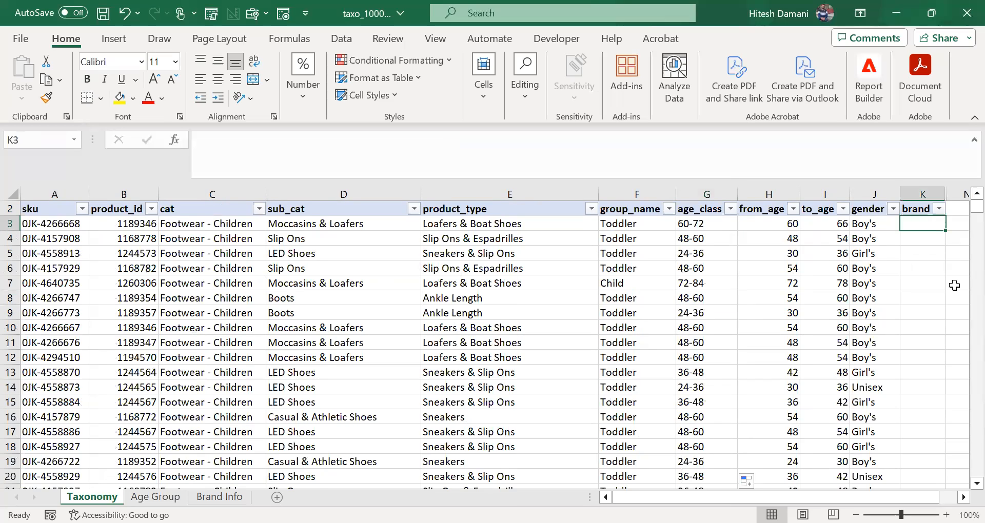
{"action": "key", "text": "Up"}
{"action": "key", "text": "Up"}
{"action": "key", "text": "Down"}
{"action": "key", "text": "Down"}
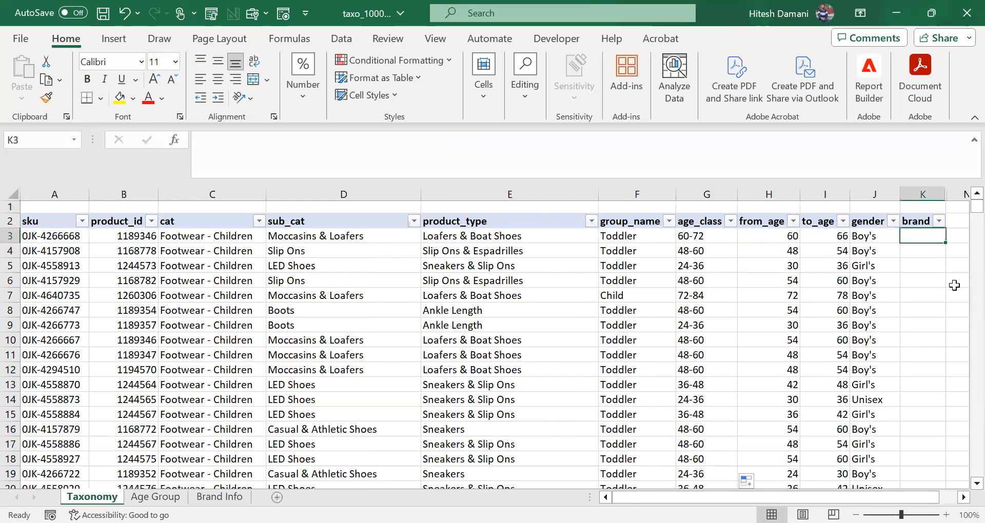
{"action": "key", "text": "Right"}
{"action": "key", "text": "Left"}
{"action": "key", "text": "Left"}
{"action": "key", "text": "Left"}
{"action": "key", "text": "Left"}
{"action": "key", "text": "Right"}
{"action": "key", "text": "Right"}
{"action": "key", "text": "Right"}
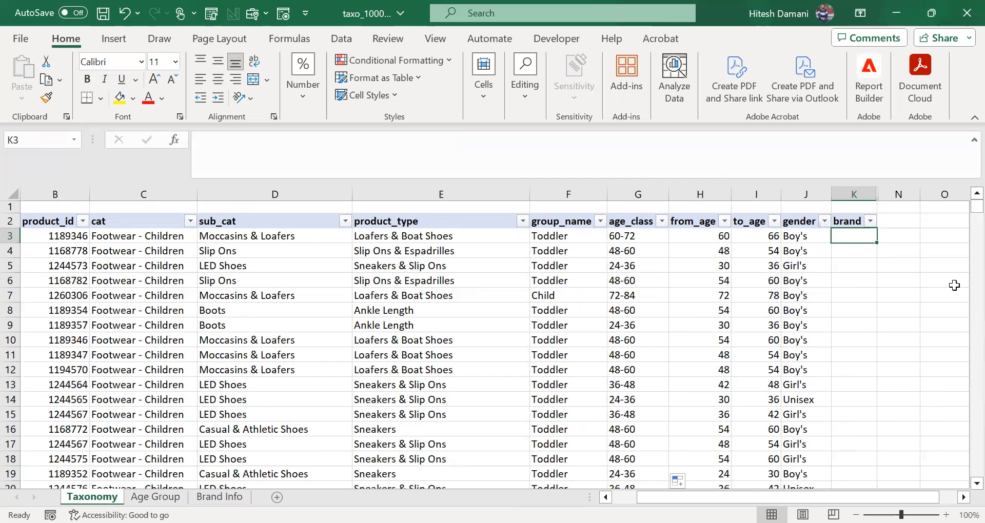
Step: Examine the Brand Info sheet for the positions of the brand and sku columns relative to each other
{"action": "key", "text": "ctrl+Page_Down"}
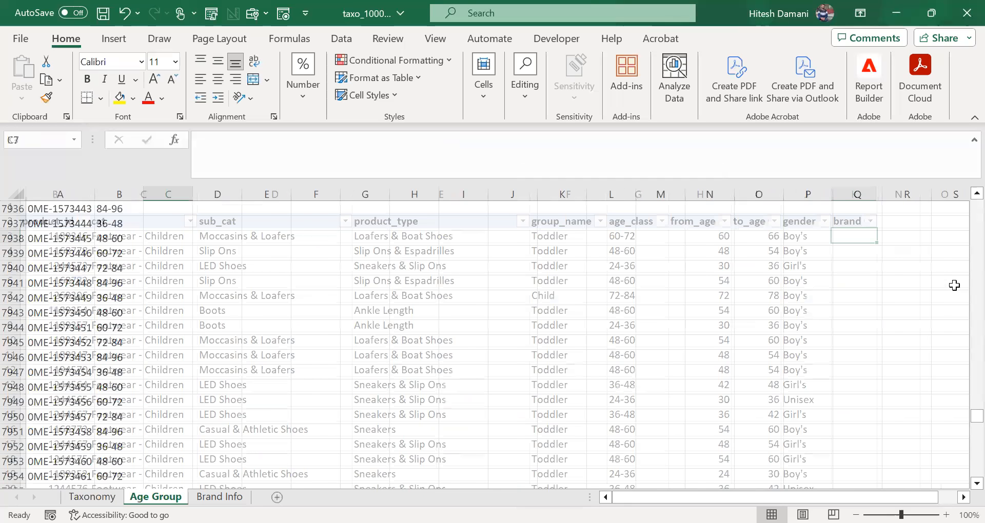
{"action": "key", "text": "ctrl+Page_Down"}
{"action": "key", "text": "Right"}
{"action": "key", "text": "Right"}
{"action": "key", "text": "Left"}
{"action": "key", "text": "Left"}
{"action": "key", "text": "Left"}
{"action": "key", "text": "Right"}
{"action": "key", "text": "Right"}
{"action": "key", "text": "Right"}
{"action": "key", "text": "Right"}
{"action": "key", "text": "Left"}
{"action": "key", "text": "Left"}
{"action": "key", "text": "Left"}
{"action": "key", "text": "Left"}
{"action": "key", "text": "Right"}
{"action": "key", "text": "Right"}
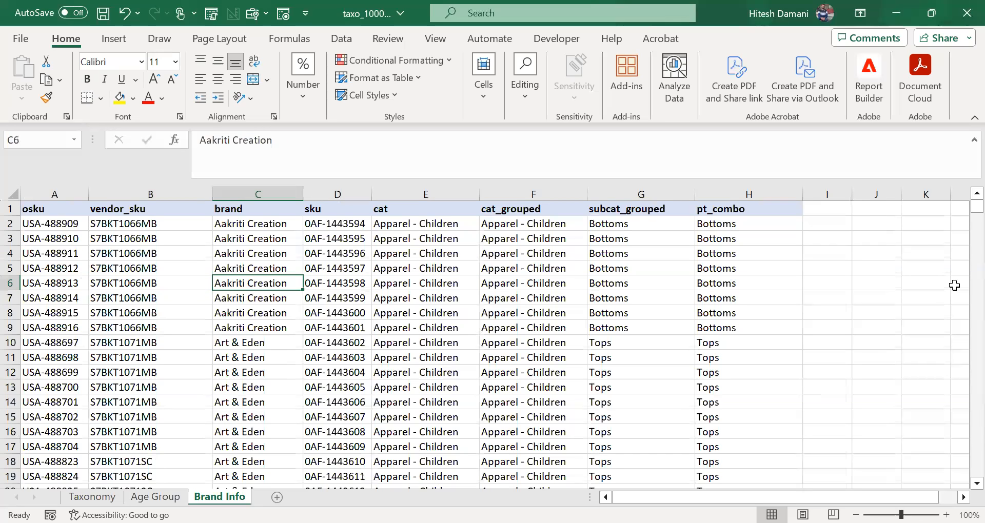
{"action": "key", "text": "Right"}
{"action": "key", "text": "Left"}
{"action": "key", "text": "Left"}
{"action": "key", "text": "Left"}
{"action": "key", "text": "Right"}
{"action": "key", "text": "Right"}
{"action": "key", "text": "ctrl+Up"}
{"action": "key", "text": "Down"}
{"action": "key", "text": "Down"}
{"action": "key", "text": "Down"}
{"action": "key", "text": "Right"}
{"action": "key", "text": "Up"}
{"action": "key", "text": "Up"}
{"action": "key", "text": "Up"}
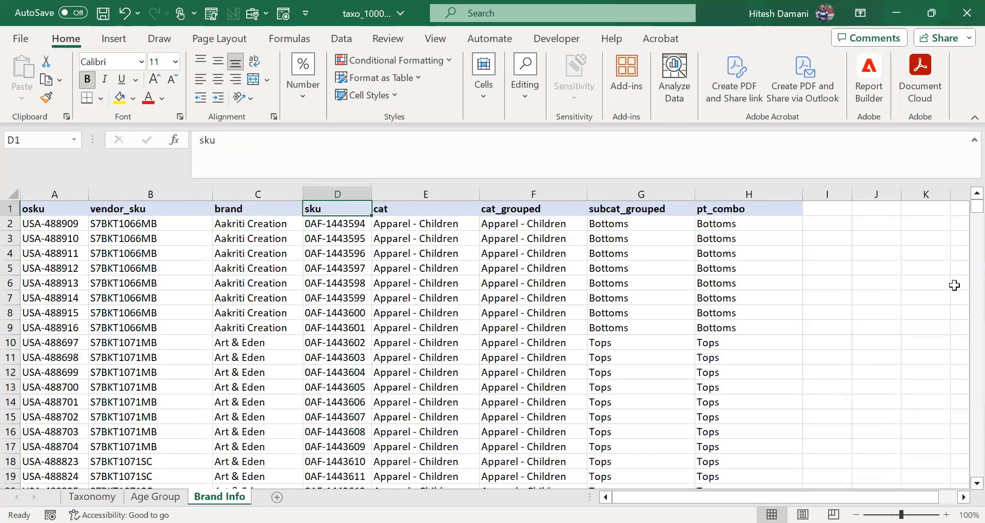
{"action": "key", "text": "Down"}
{"action": "key", "text": "Down"}
{"action": "key", "text": "Up"}
{"action": "key", "text": "Up"}
{"action": "key", "text": "Left"}
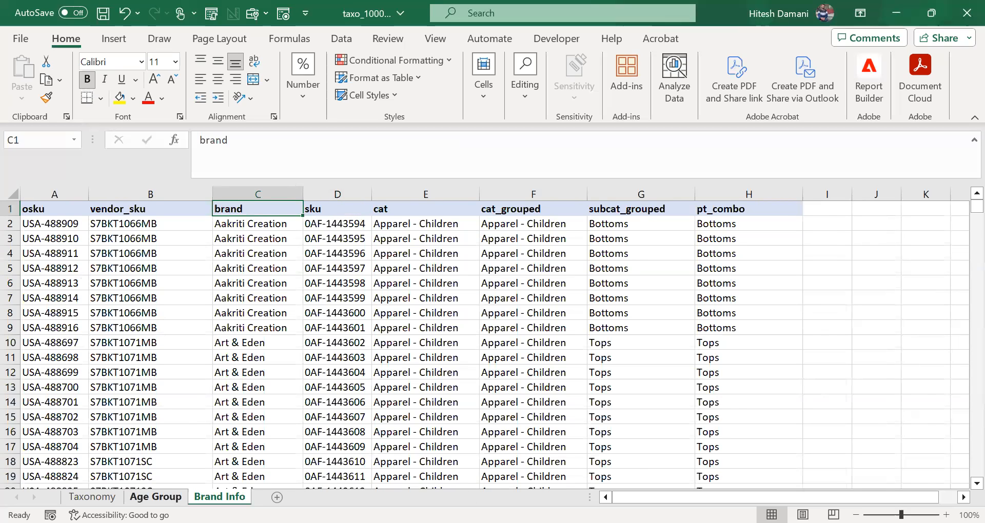
Step: Compare the order of sku and age_class on the Age Group sheet with brand and sku on the Brand Info sheet
{"action": "left_click", "coordinate": [155, 496]}
{"action": "left_click", "coordinate": [68, 289]}
{"action": "key", "text": "ctrl+Up"}
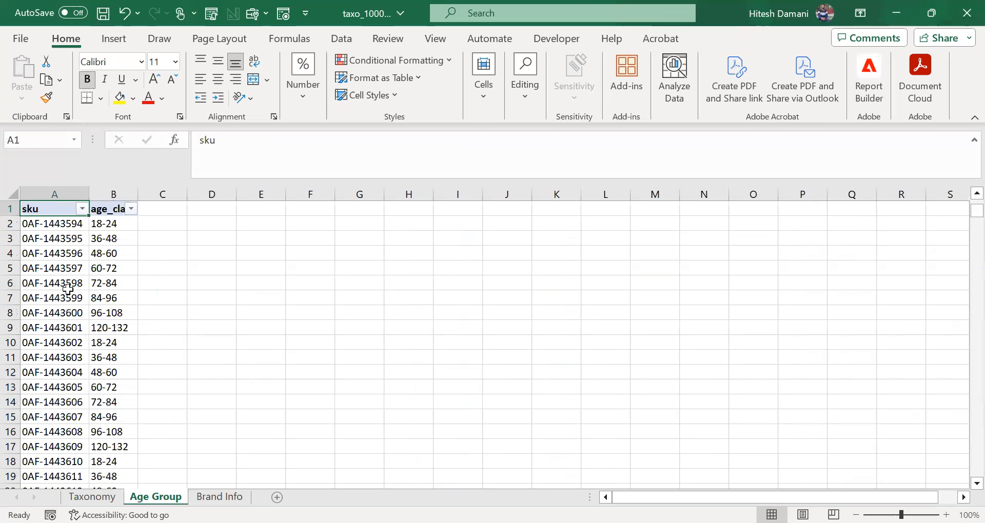
{"action": "key", "text": "Down"}
{"action": "key", "text": "Right"}
{"action": "key", "text": "Up"}
{"action": "key", "text": "Down"}
{"action": "key", "text": "Up"}
{"action": "key", "text": "Down"}
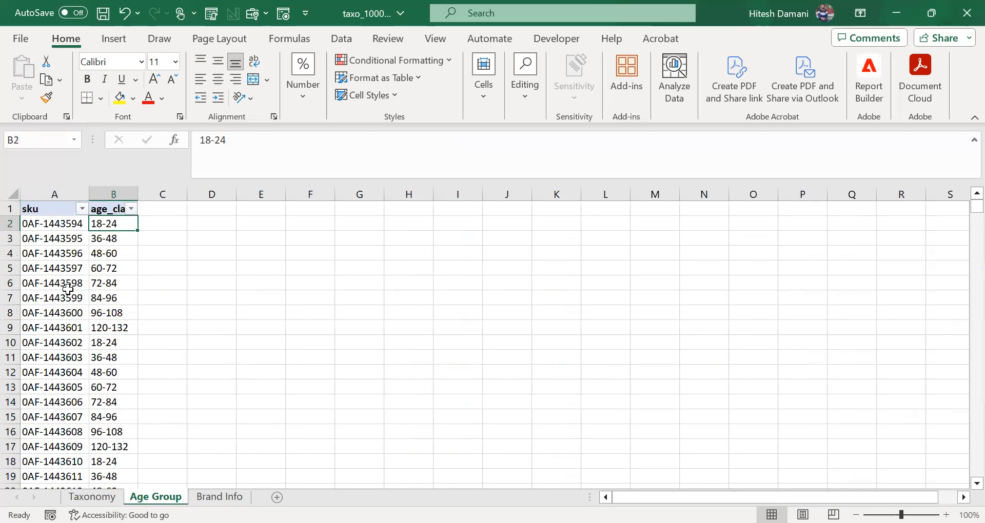
{"action": "key", "text": "Left"}
{"action": "key", "text": "Right"}
{"action": "key", "text": "ctrl+Page_Down"}
{"action": "key", "text": "Down"}
{"action": "key", "text": "Up"}
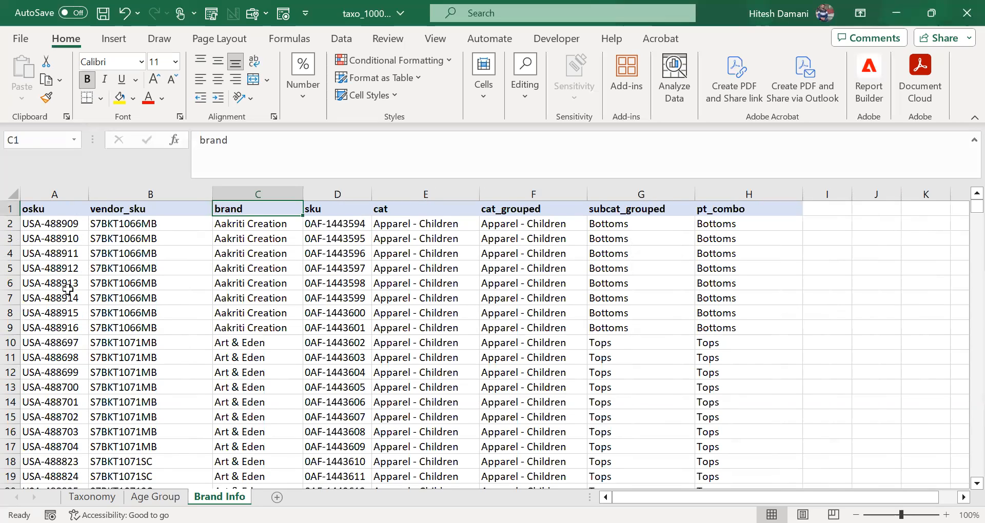
{"action": "key", "text": "Right"}
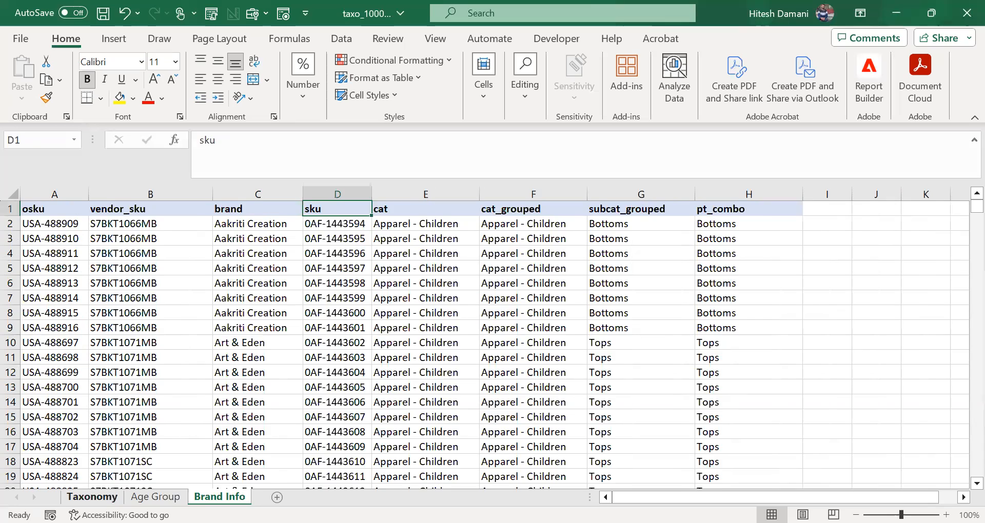
Step: Start a VLOOKUP formula in K3 of the Taxonomy sheet with $A3 as the lookup value
{"action": "left_click", "coordinate": [91, 497]}
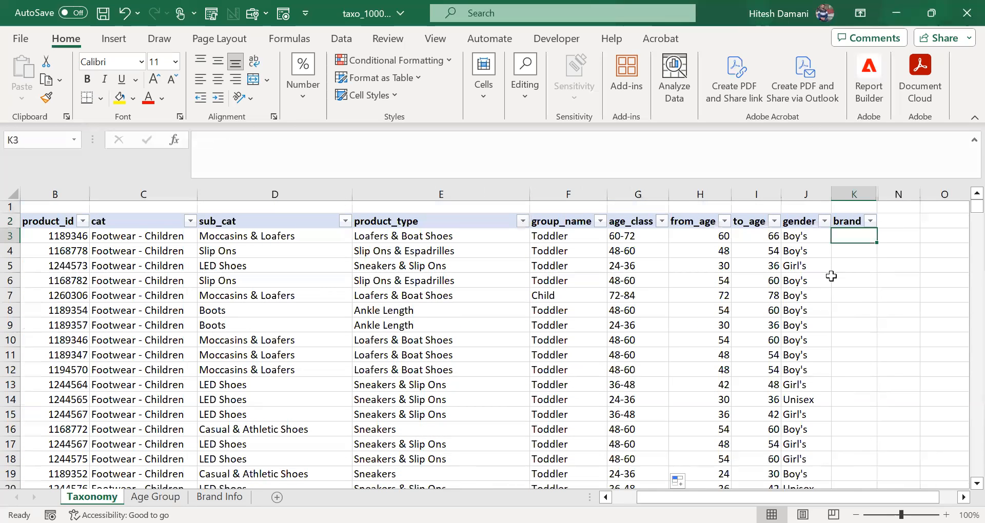
{"action": "type", "text": "=VLOOKUP("}
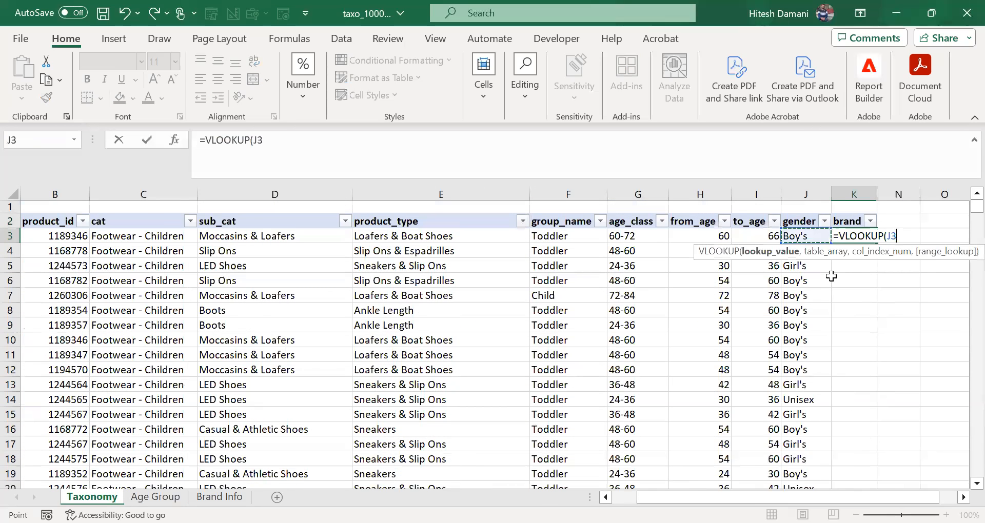
{"action": "key", "text": "ctrl+Left"}
{"action": "key", "text": "F4"}
{"action": "key", "text": "F4"}
{"action": "key", "text": "F4"}
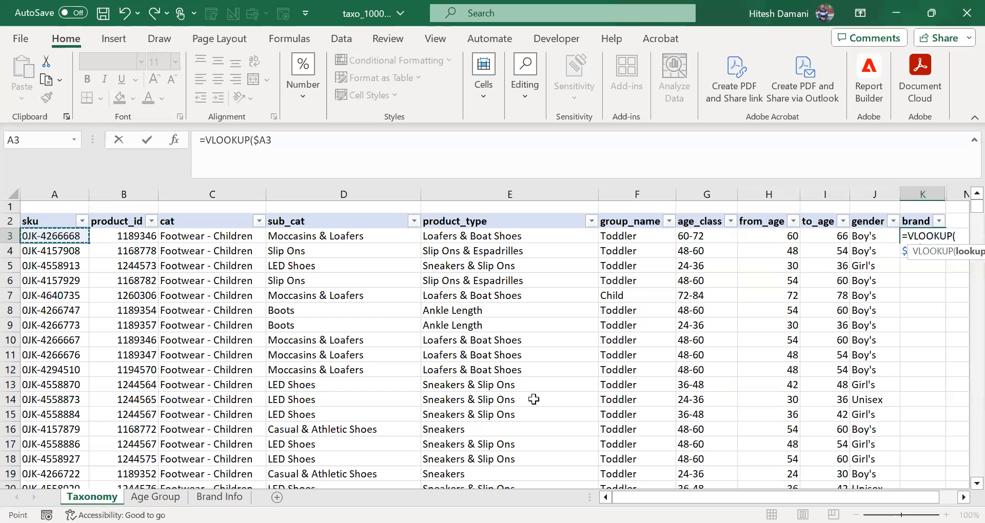
{"action": "type", "text": ","}
Step: Set the VLOOKUP table array to the brand and sku columns, 'Brand Info'!$C$1:$D$10001, as an absolute range
{"action": "key", "text": "ctrl+Page_Down"}
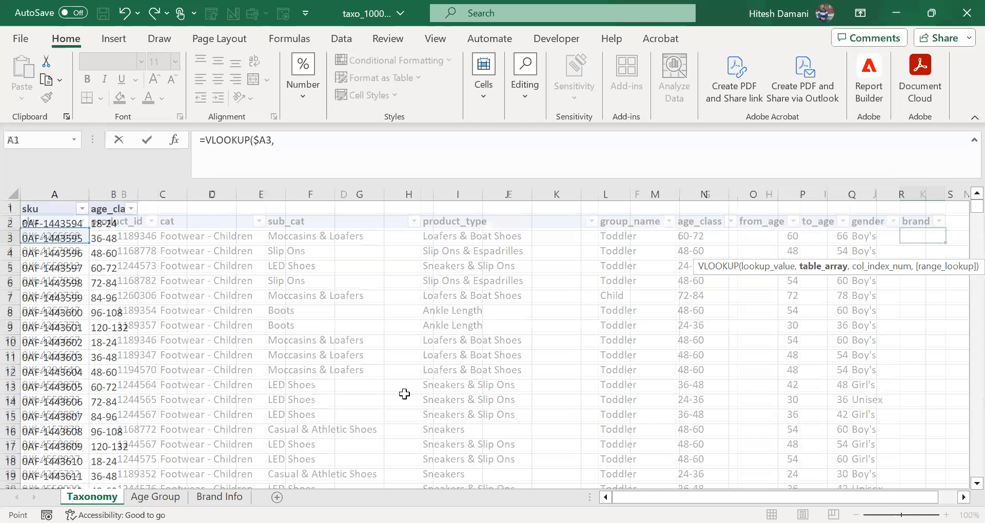
{"action": "key", "text": "ctrl+Page_Down"}
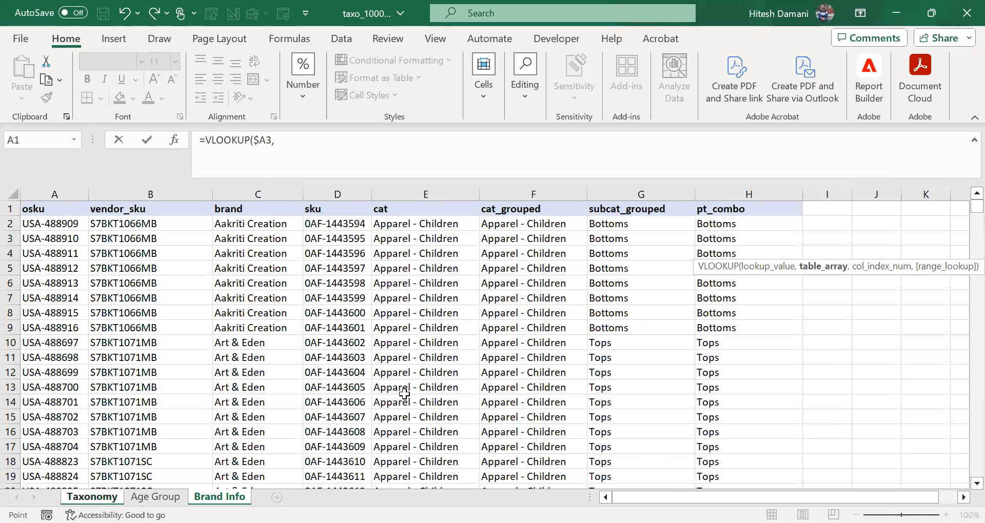
{"action": "key", "text": "Down"}
{"action": "key", "text": "Right"}
{"action": "key", "text": "Left"}
{"action": "key", "text": "Right"}
{"action": "key", "text": "Right"}
{"action": "key", "text": "Right"}
{"action": "key", "text": "Left"}
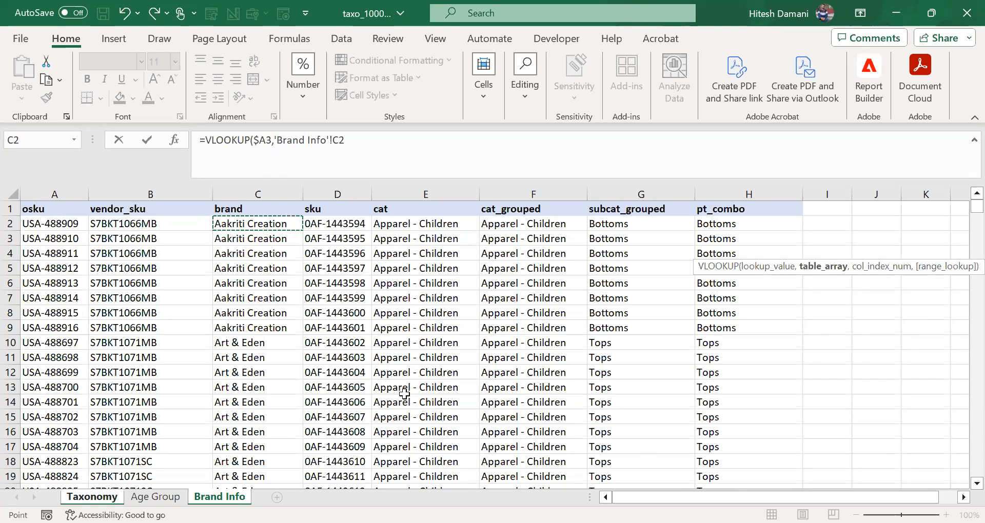
{"action": "key", "text": "Left"}
{"action": "key", "text": "Left"}
{"action": "key", "text": "Right"}
{"action": "key", "text": "Right"}
{"action": "key", "text": "Right"}
{"action": "key", "text": "Right"}
{"action": "key", "text": "Left"}
{"action": "key", "text": "Left"}
{"action": "key", "text": "Up"}
{"action": "key", "text": "shift+Right"}
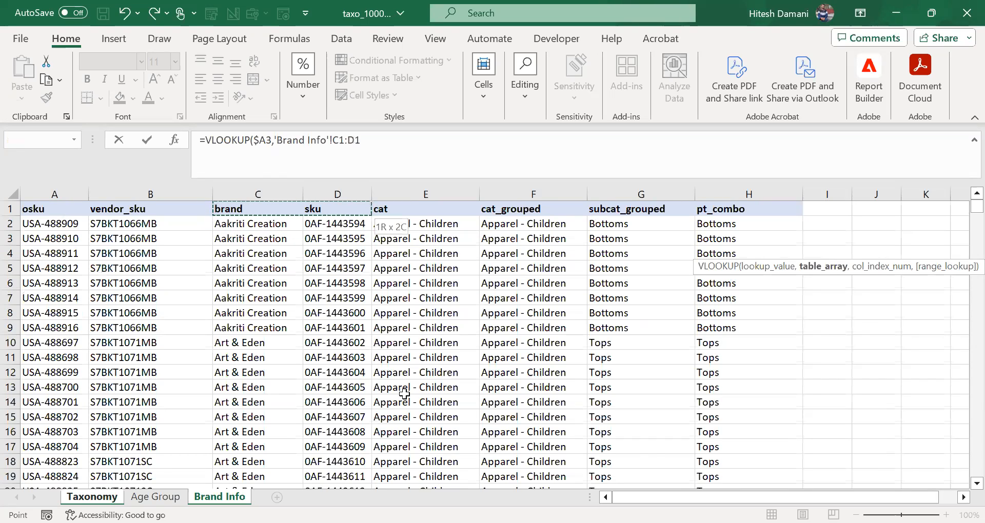
{"action": "key", "text": "ctrl+shift+Down"}
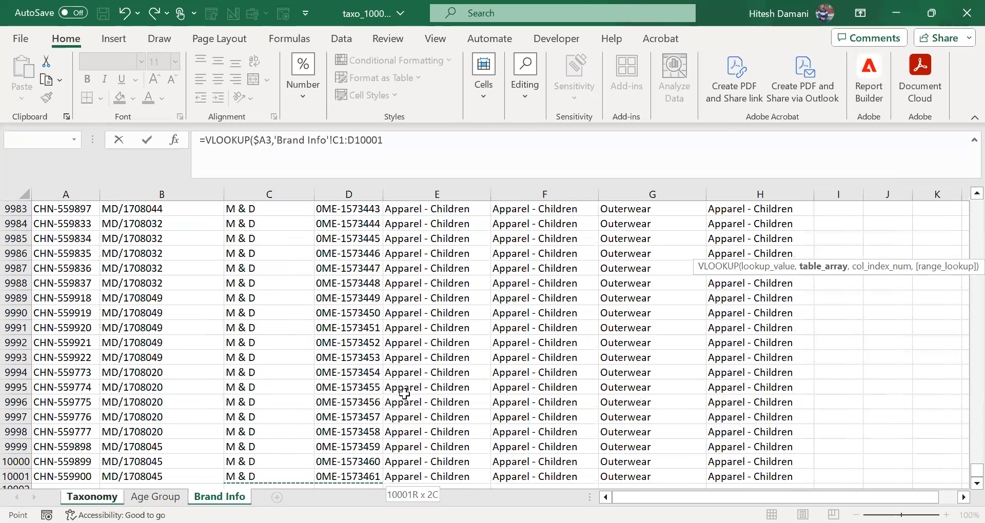
{"action": "key", "text": "F4"}
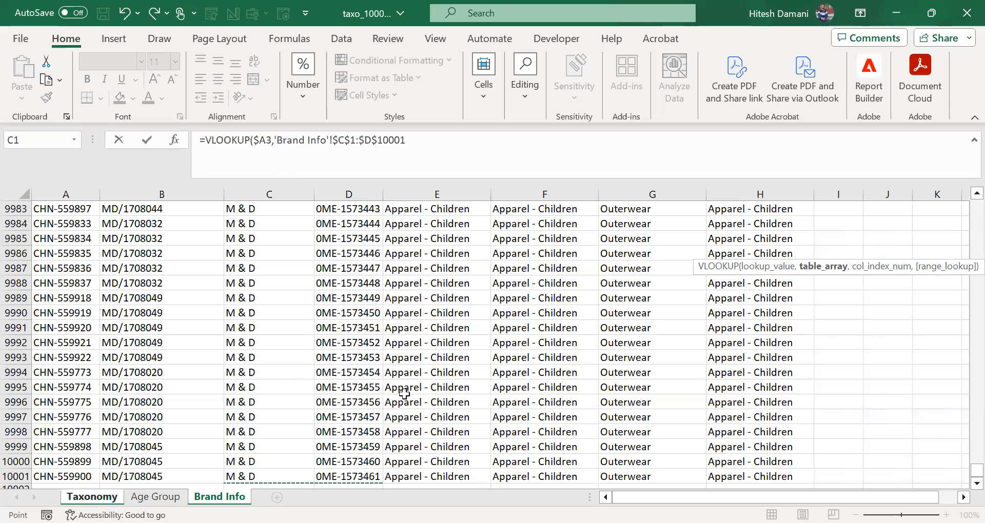
{"action": "type", "text": ","}
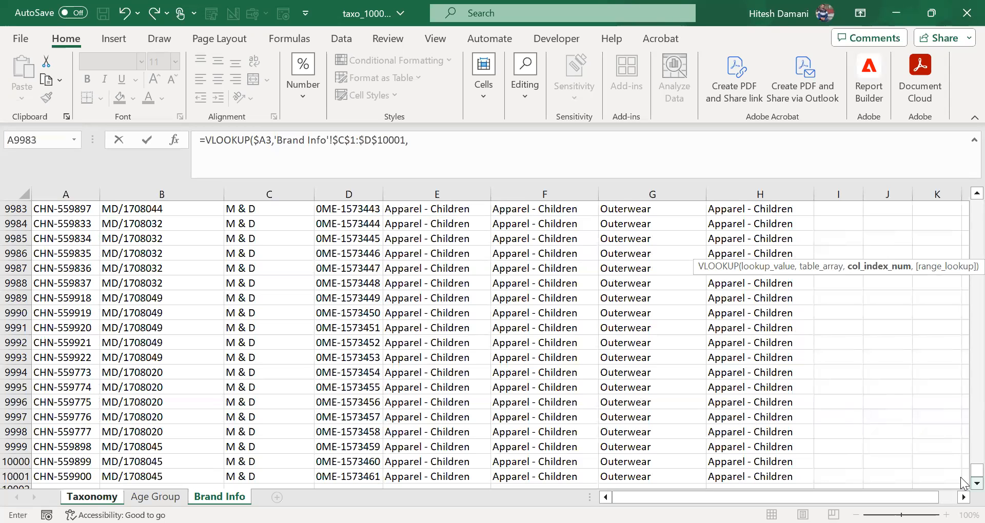
Step: Check the sheets' column layout and remove the stray sheet reference following the table array in the formula
{"action": "scroll", "coordinate": [963, 483], "scroll_direction": "down", "scroll_amount": 1}
{"action": "left_click_drag", "start_coordinate": [962, 479], "coordinate": [962, 189]}
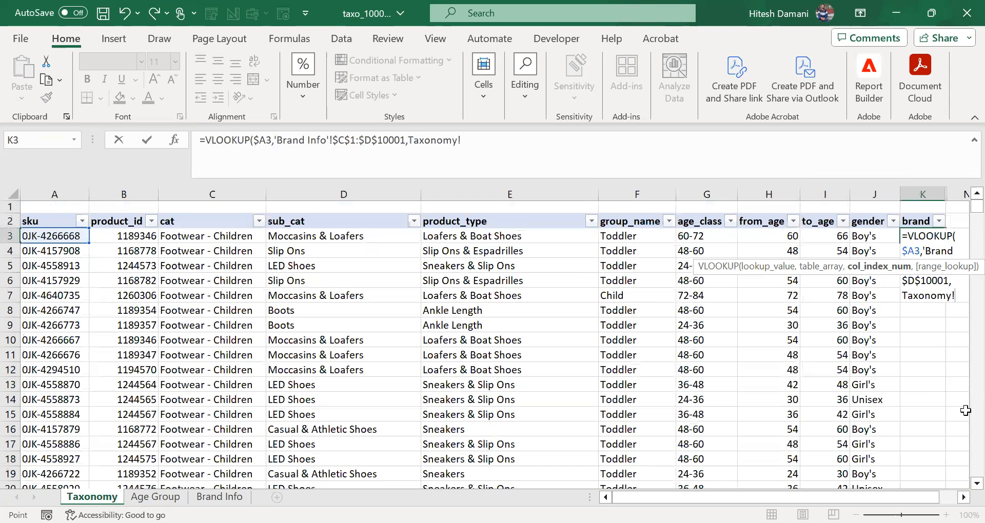
{"action": "left_click_drag", "start_coordinate": [846, 497], "coordinate": [864, 497]}
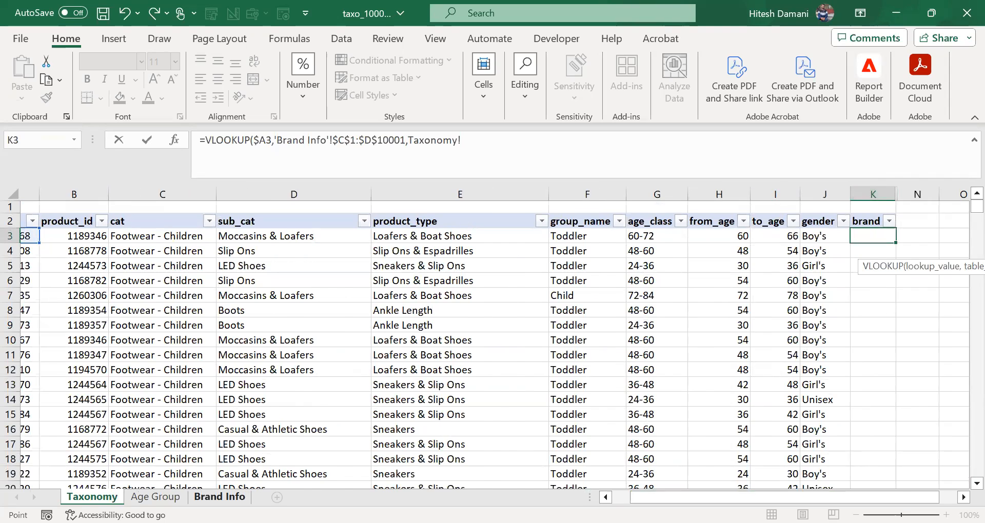
{"action": "left_click", "coordinate": [219, 496]}
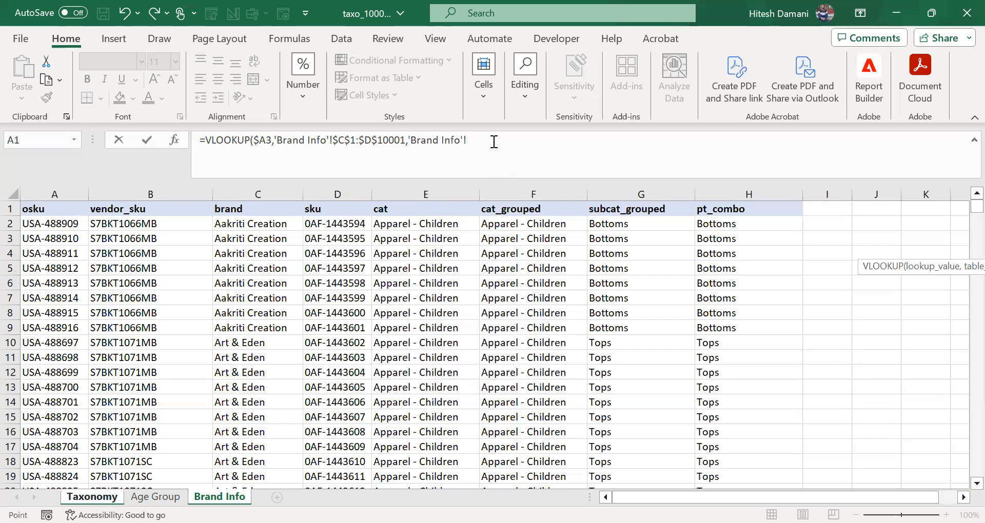
{"action": "double_click", "coordinate": [410, 141]}
{"action": "key", "text": "BackSpace"}
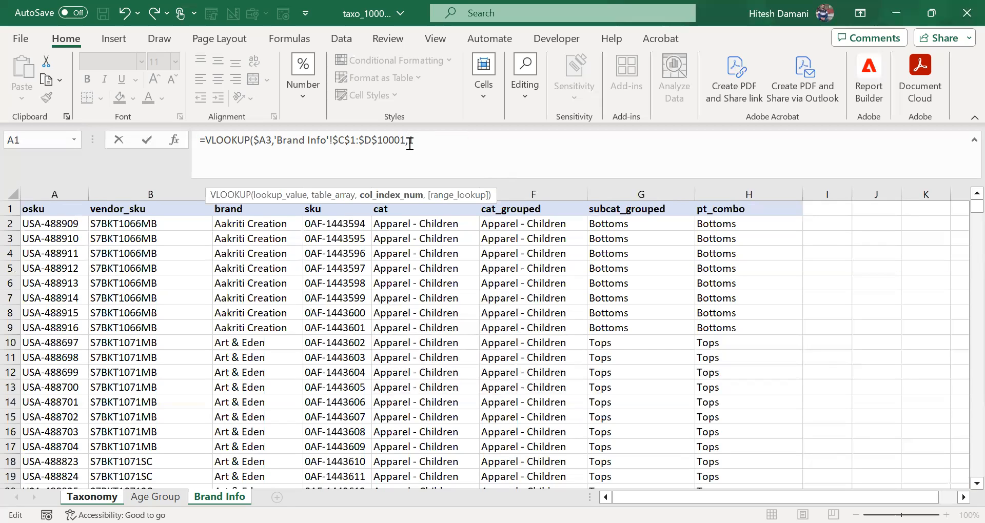
Step: Complete the K3 VLOOKUP with column index 1 and FALSE for an exact match
{"action": "type", "text": "2,"}
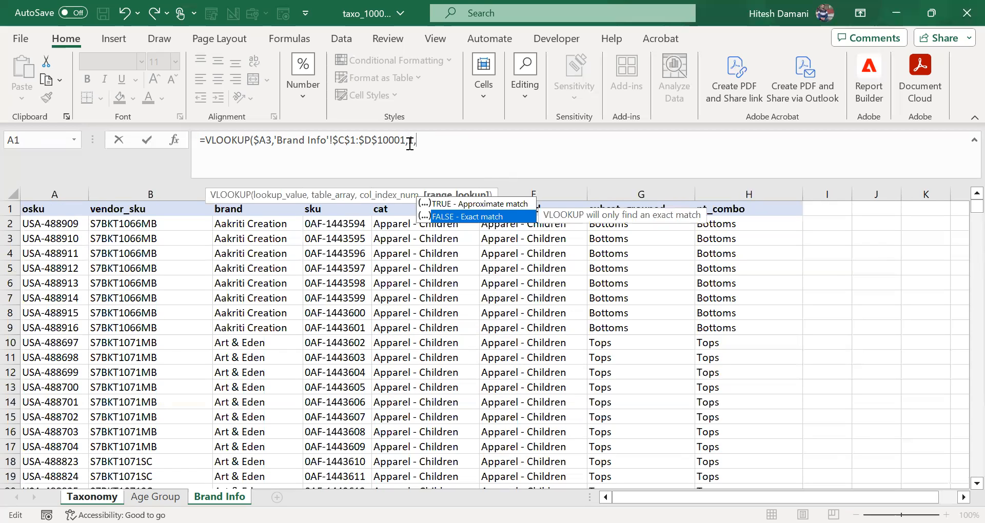
{"action": "key", "text": "Tab"}
{"action": "type", "text": ")"}
{"action": "key", "text": "Return"}
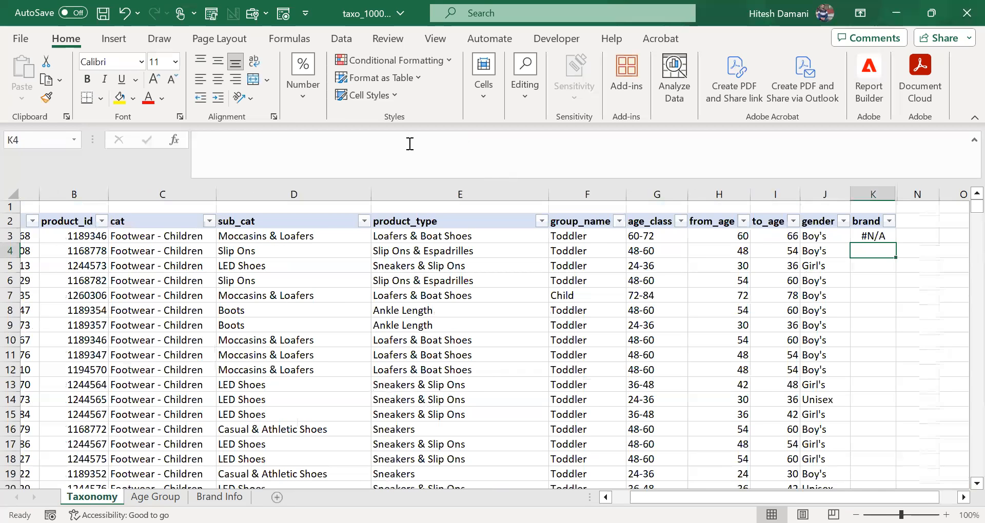
{"action": "key", "text": "Up"}
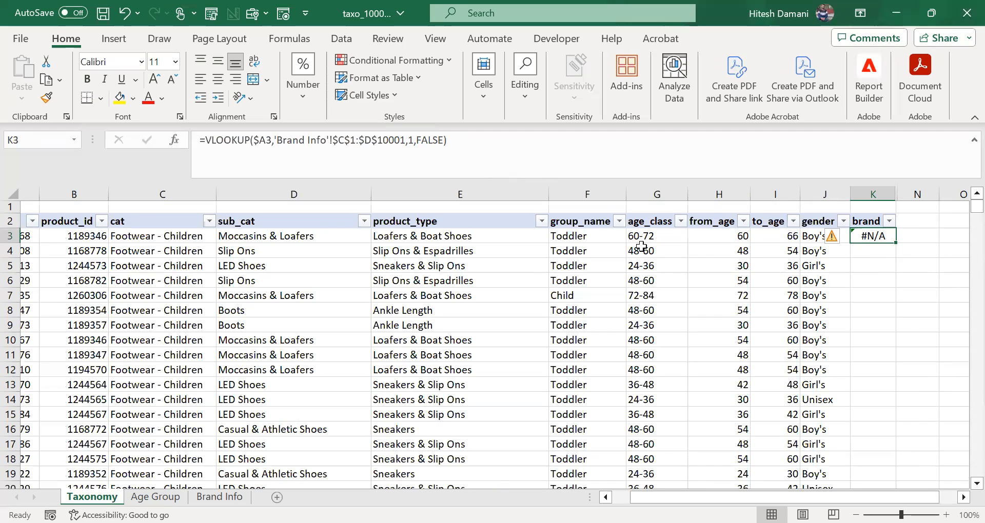
Step: Try column index -1 in the K3 VLOOKUP after checking the column order on the Brand Info sheet
{"action": "left_click", "coordinate": [220, 497]}
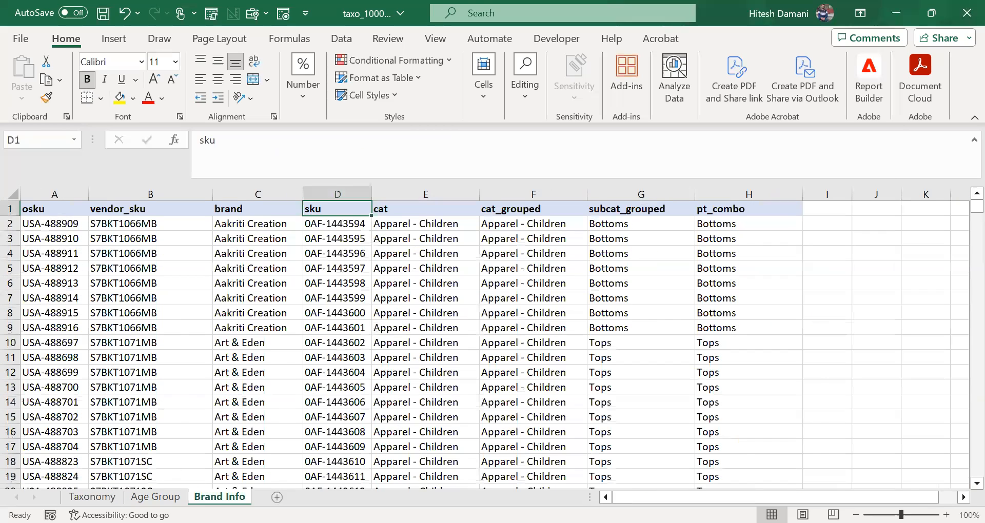
{"action": "key", "text": "ctrl+Page_Up"}
{"action": "key", "text": "ctrl+Page_Up"}
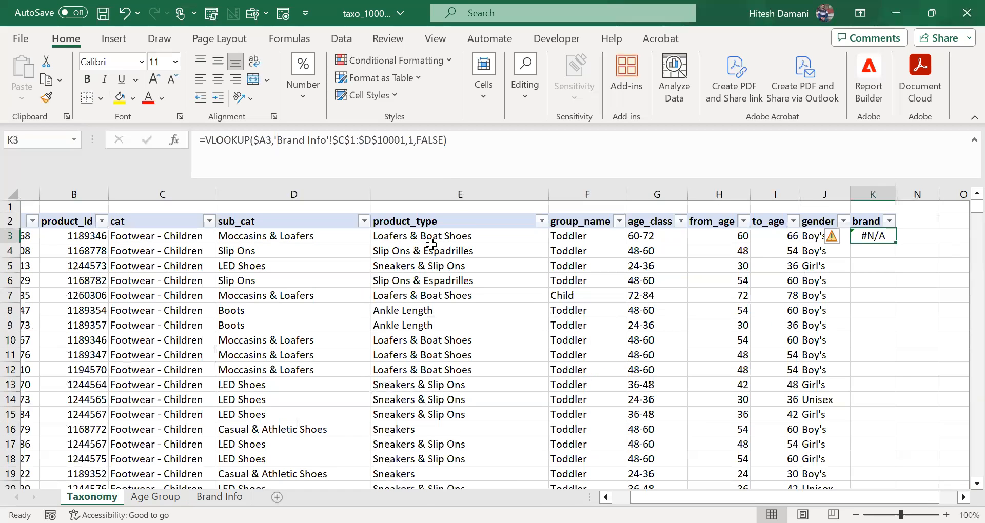
{"action": "left_click", "coordinate": [412, 145]}
{"action": "double_click", "coordinate": [411, 145]}
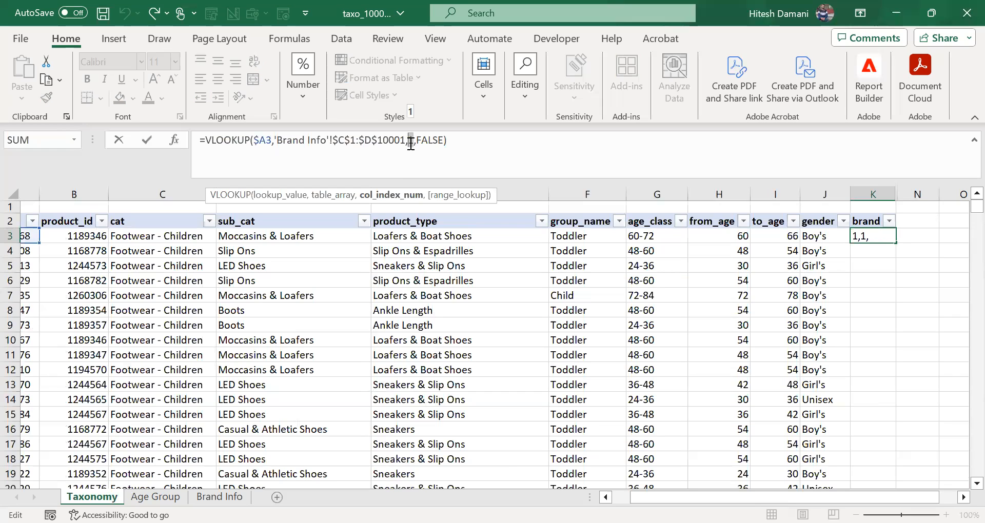
{"action": "key", "text": "Escape"}
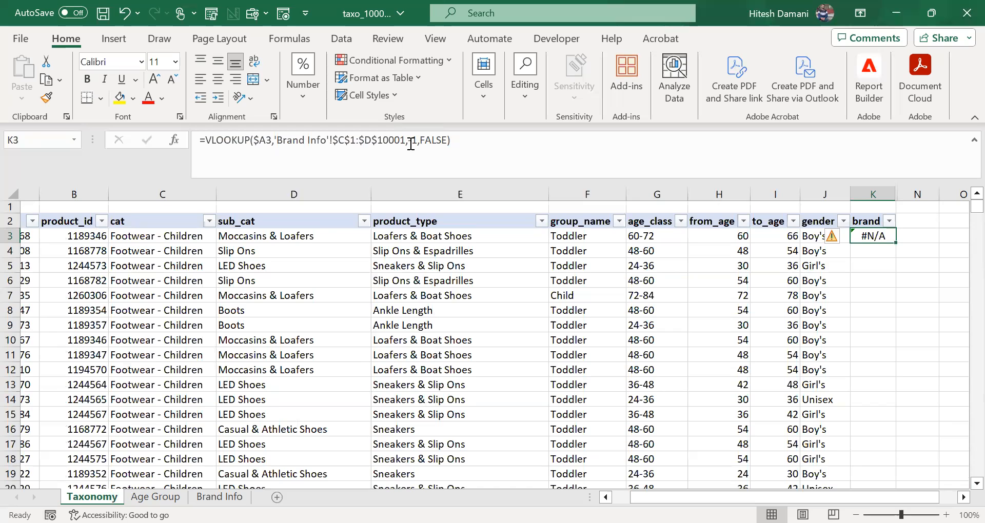
Step: Compare the K3 formula with the Brand Info column order and clear the VLOOKUP from K3
{"action": "left_click", "coordinate": [220, 496]}
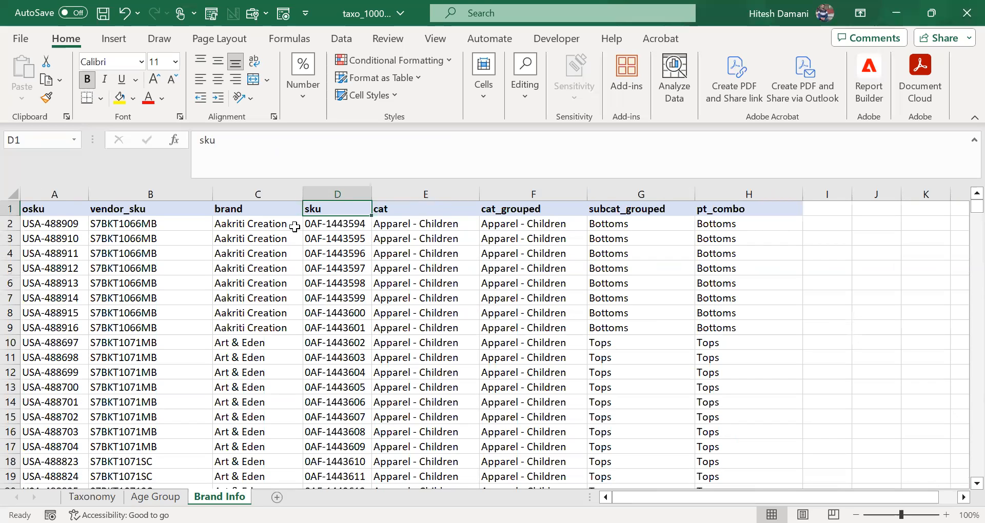
{"action": "left_click", "coordinate": [95, 497]}
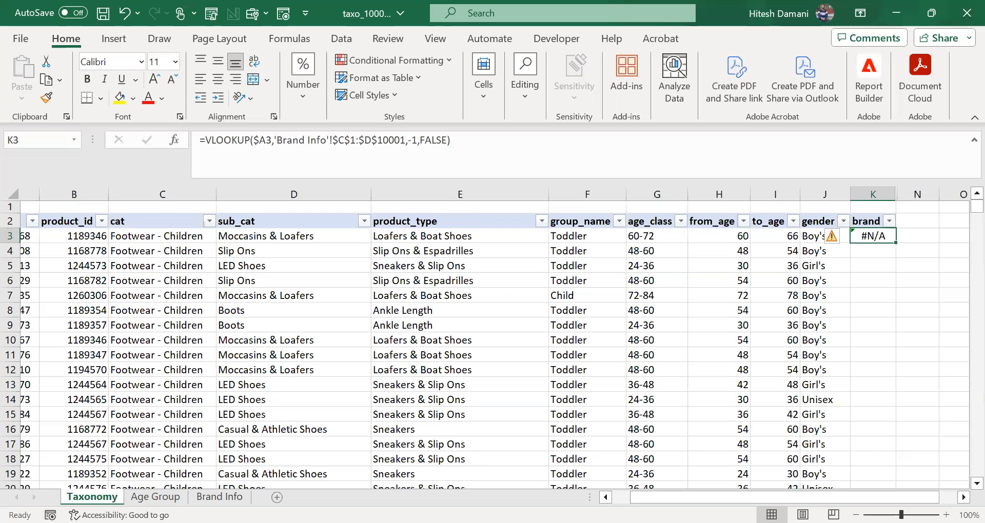
{"action": "left_click", "coordinate": [220, 497]}
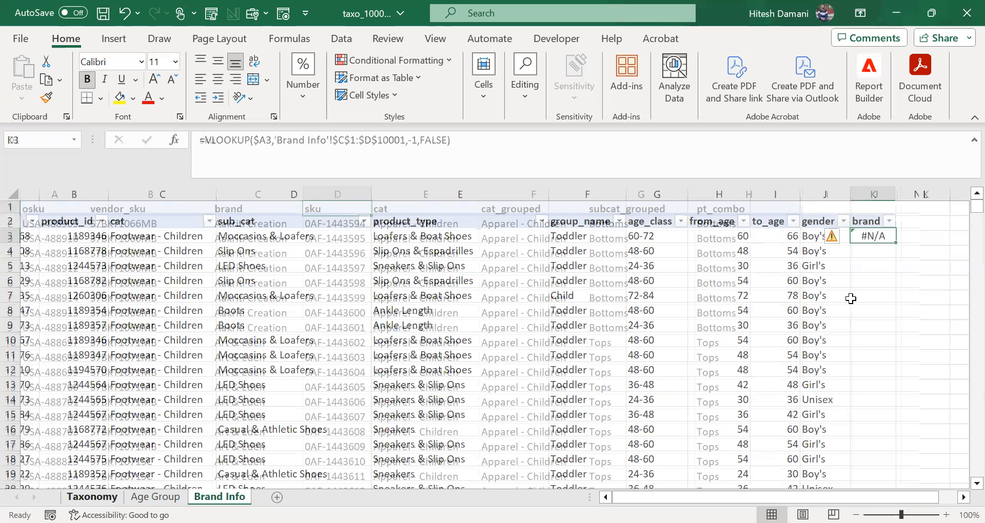
{"action": "key", "text": "Delete"}
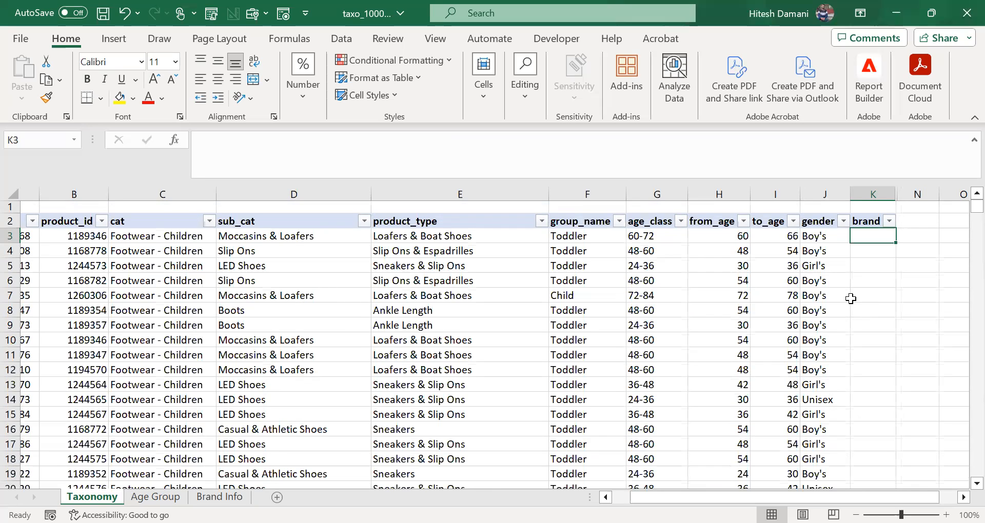
Step: Start an INDEX formula in K3 with the brand values 'Brand Info'!$C2:$C10001 as its array
{"action": "type", "text": "="}
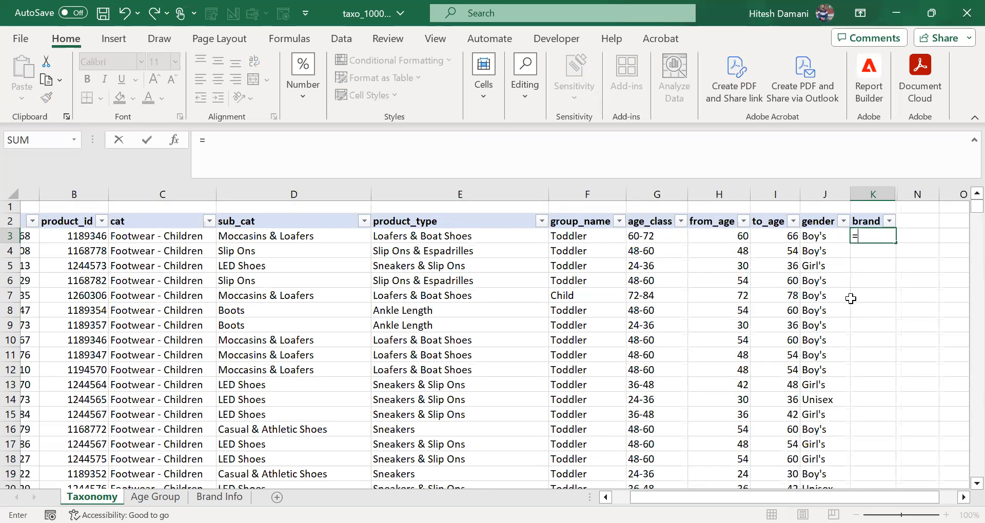
{"action": "type", "text": "INDEX("}
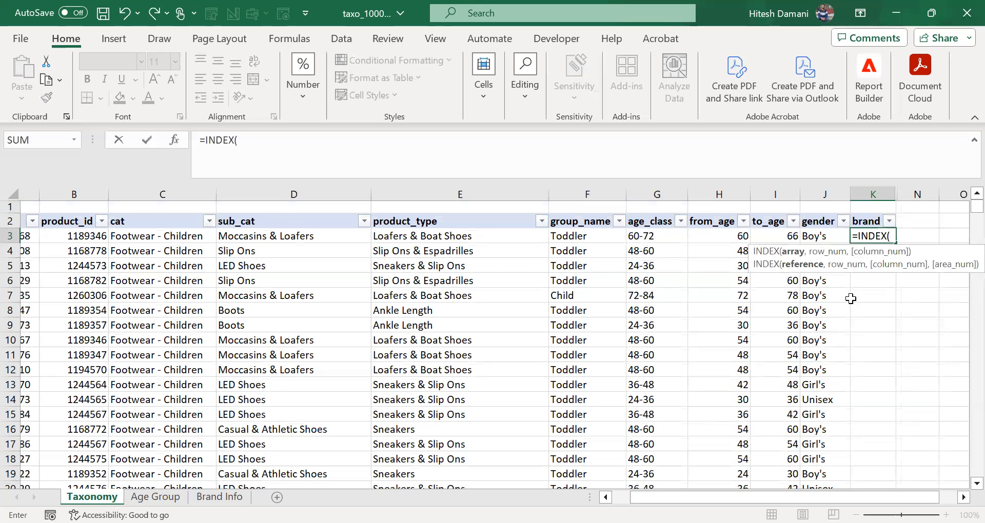
{"action": "key", "text": "ctrl+Page_Down"}
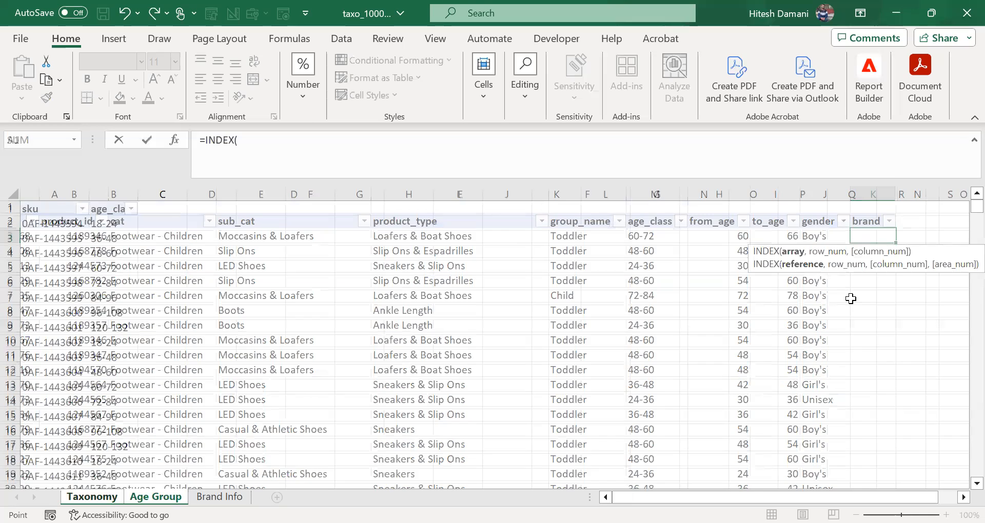
{"action": "key", "text": "ctrl+Page_Down"}
{"action": "key", "text": "Right"}
{"action": "key", "text": "Right"}
{"action": "key", "text": "Down"}
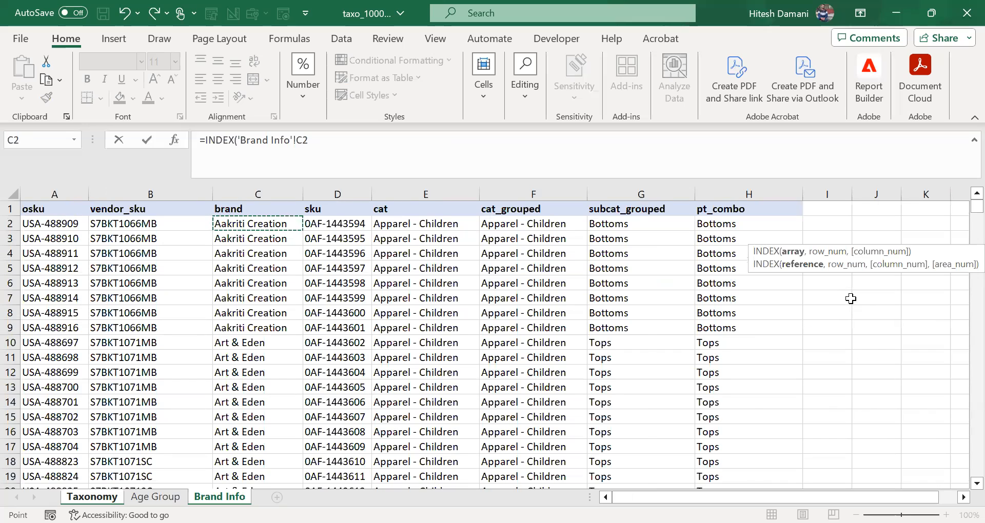
{"action": "key", "text": "ctrl+shift+Down"}
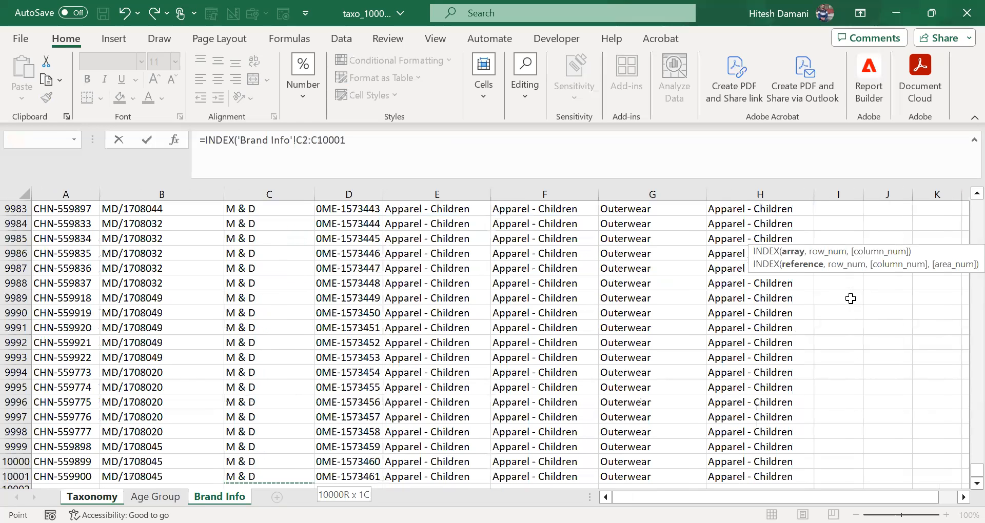
{"action": "key", "text": "F4"}
{"action": "key", "text": "F4"}
{"action": "key", "text": "F4"}
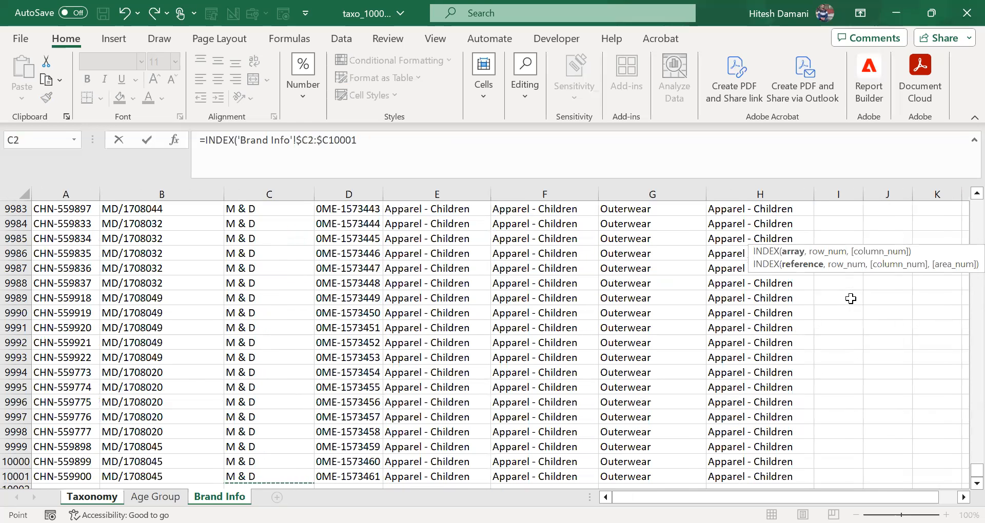
{"action": "type", "text": ","}
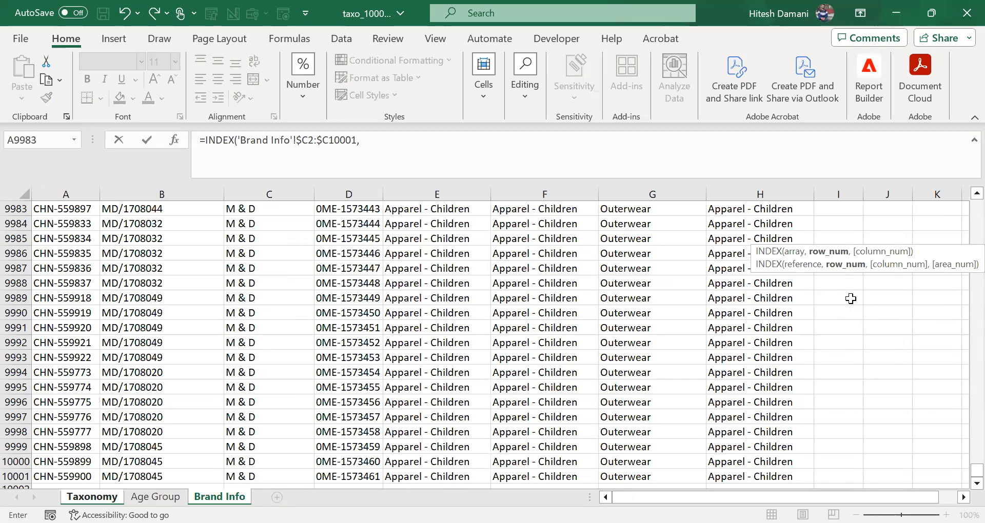
Step: Nest a MATCH function as the row number of the INDEX formula in K3
{"action": "type", "text": "MATCH("}
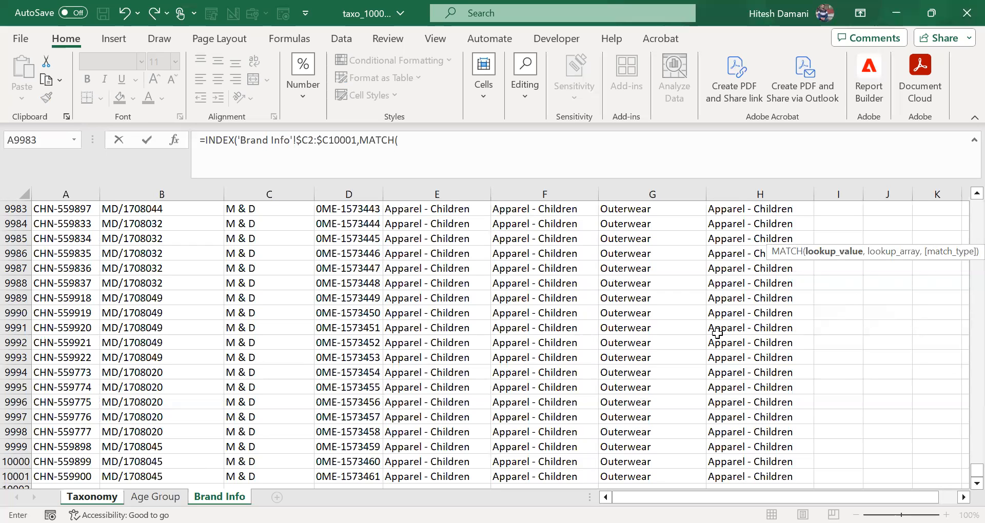
{"action": "left_click", "coordinate": [660, 309]}
{"action": "key", "text": "ctrl+Up"}
{"action": "key", "text": "Down"}
{"action": "key", "text": "Right"}
{"action": "key", "text": "Left"}
{"action": "key", "text": "Left"}
{"action": "key", "text": "Left"}
{"action": "key", "text": "Left"}
{"action": "key", "text": "Left"}
{"action": "key", "text": "Left"}
{"action": "key", "text": "Left"}
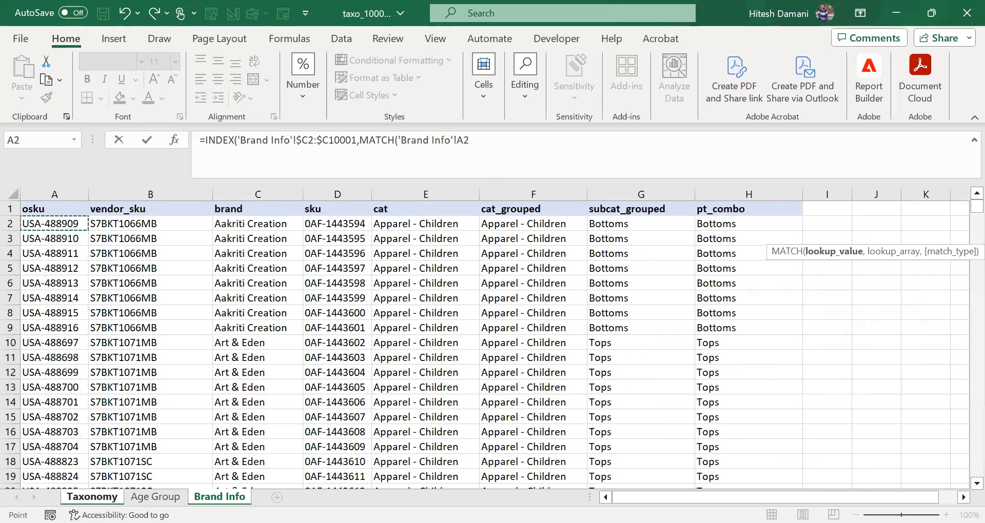
Step: Set the MATCH lookup value to the Taxonomy sheet's sku range as the absolute reference $A$3:$A$7955
{"action": "left_click", "coordinate": [158, 496]}
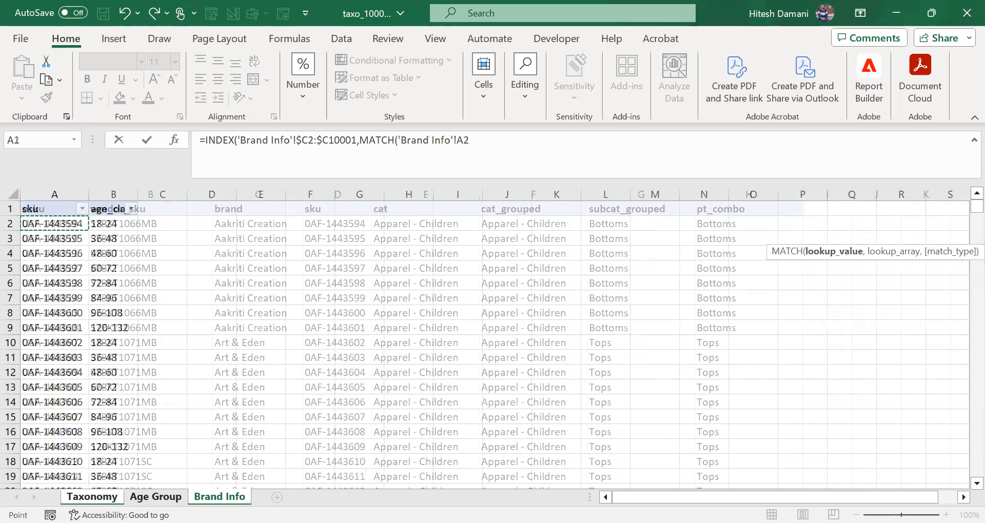
{"action": "left_click", "coordinate": [92, 497]}
{"action": "key", "text": "Right"}
{"action": "key", "text": "Right"}
{"action": "key", "text": "Right"}
{"action": "key", "text": "Right"}
{"action": "key", "text": "Down"}
{"action": "key", "text": "Left"}
{"action": "key", "text": "Right"}
{"action": "key", "text": "Left"}
{"action": "key", "text": "Left"}
{"action": "key", "text": "Left"}
{"action": "key", "text": "Left"}
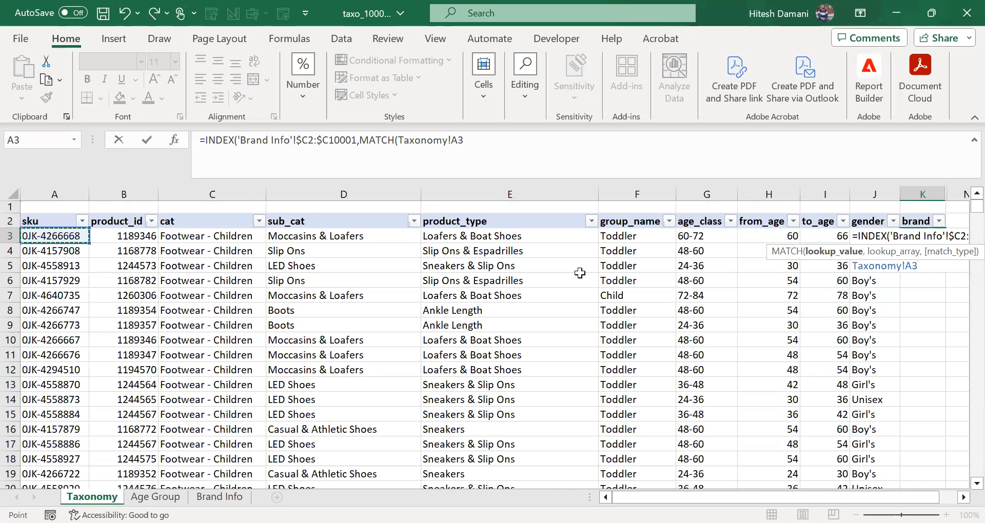
{"action": "key", "text": "ctrl+shift+Down"}
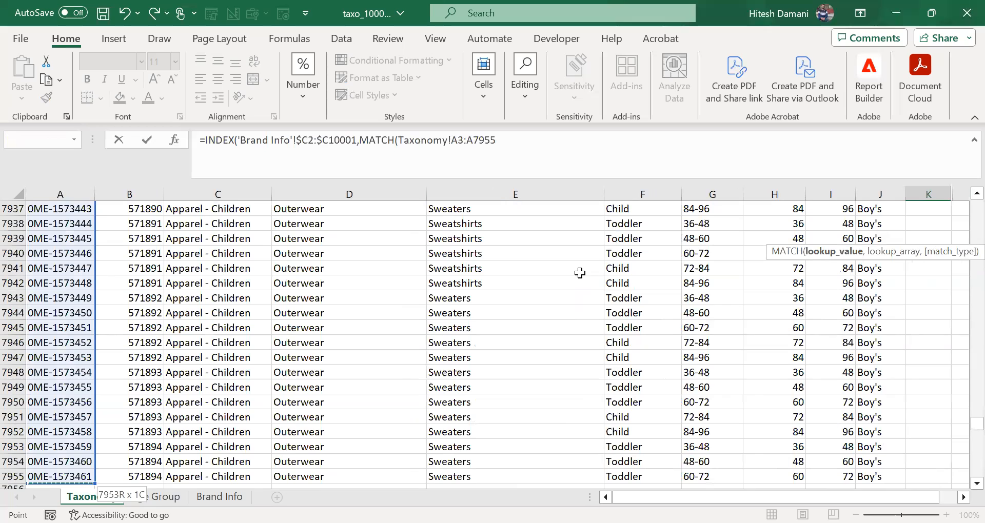
{"action": "key", "text": "F4"}
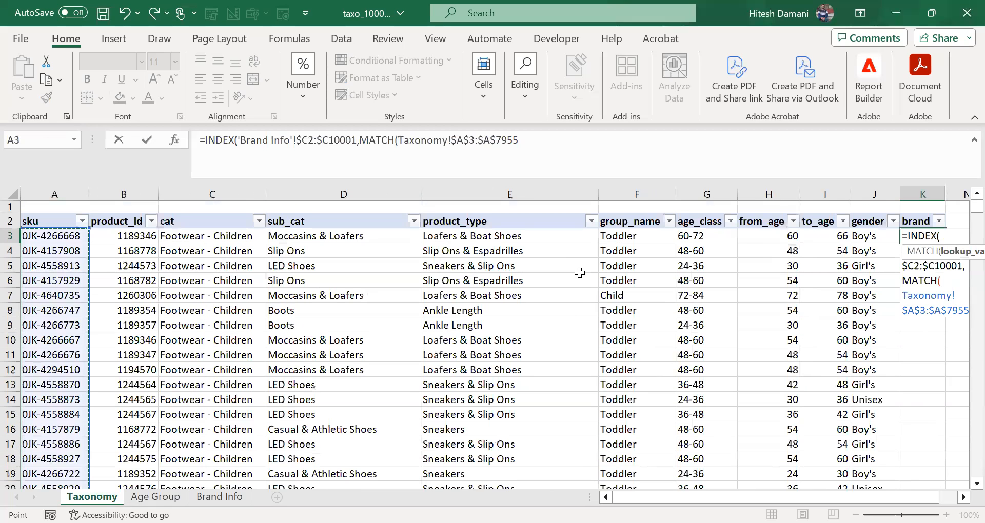
{"action": "type", "text": ","}
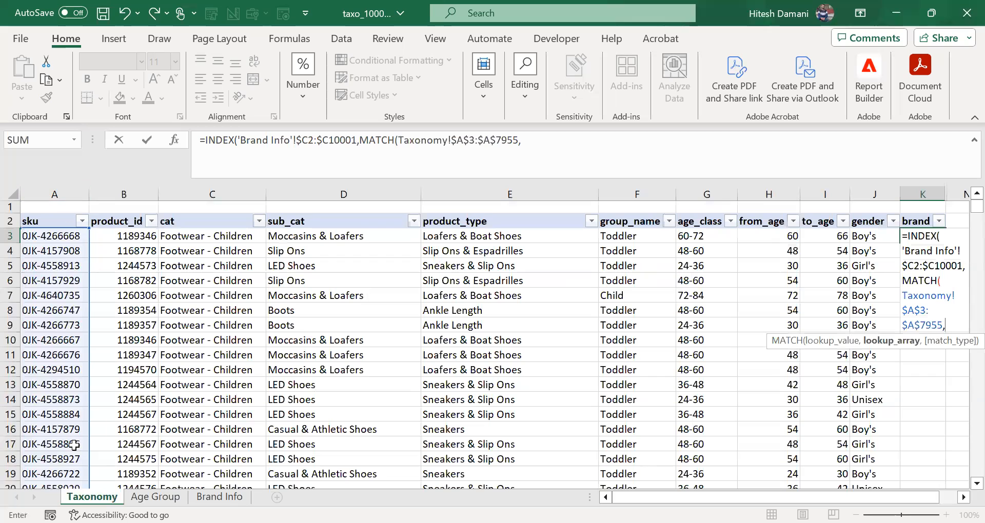
Step: Set the MATCH lookup array to the Brand Info sheet's sku range as the absolute reference $D$2:$D$10001
{"action": "key", "text": "ctrl+Page_Down"}
{"action": "key", "text": "ctrl+Page_Down"}
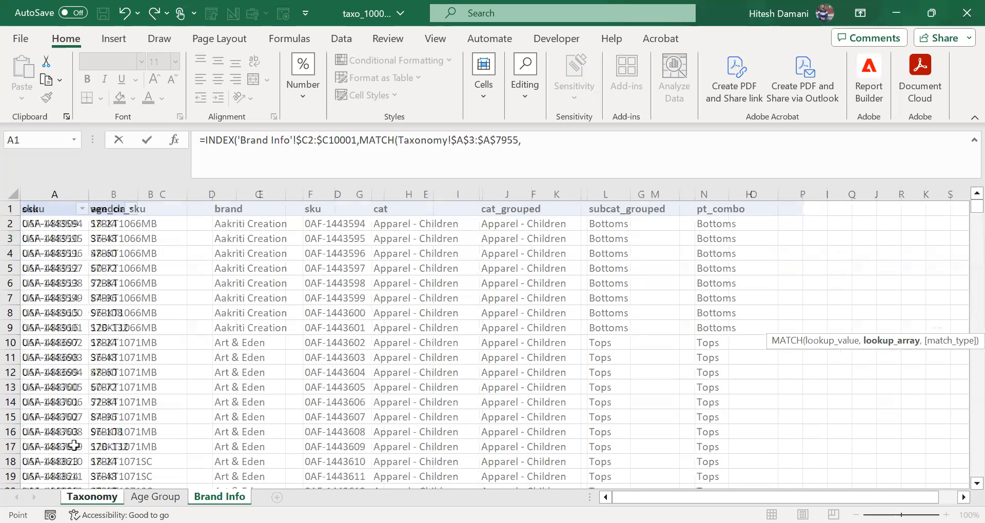
{"action": "key", "text": "Right"}
{"action": "key", "text": "Right"}
{"action": "key", "text": "Right"}
{"action": "key", "text": "Down"}
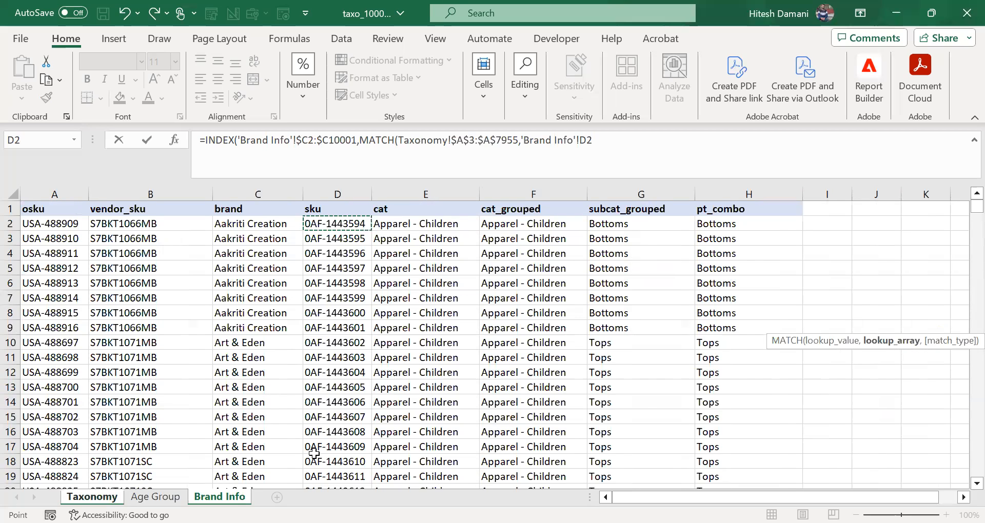
{"action": "key", "text": "ctrl+shift+Down"}
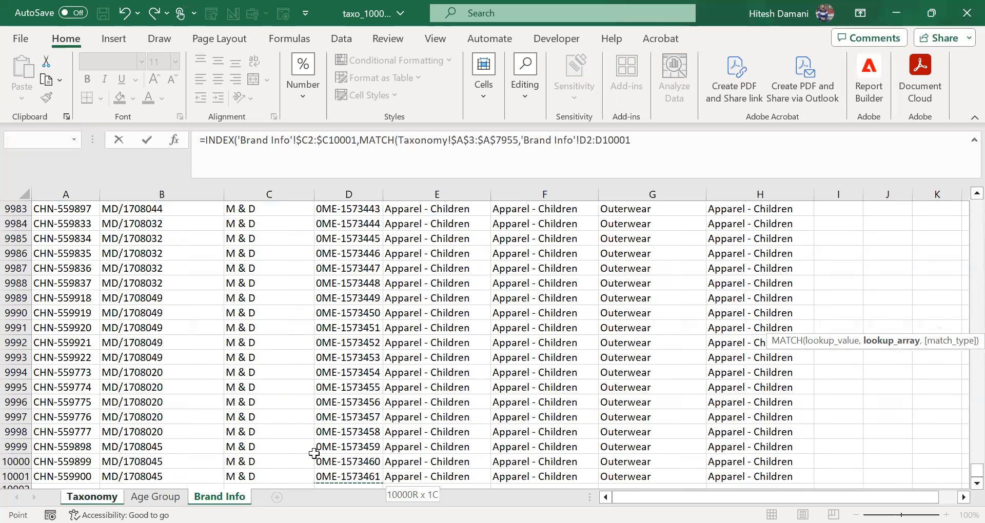
{"action": "key", "text": "F4"}
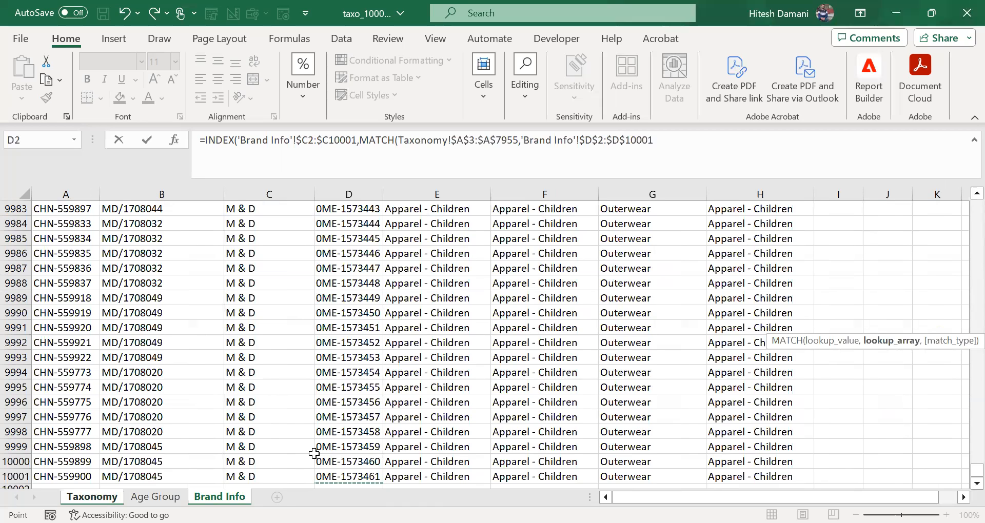
Step: Complete the K3 formula with match type 0 for an exact match and enter it
{"action": "type", "text": ","}
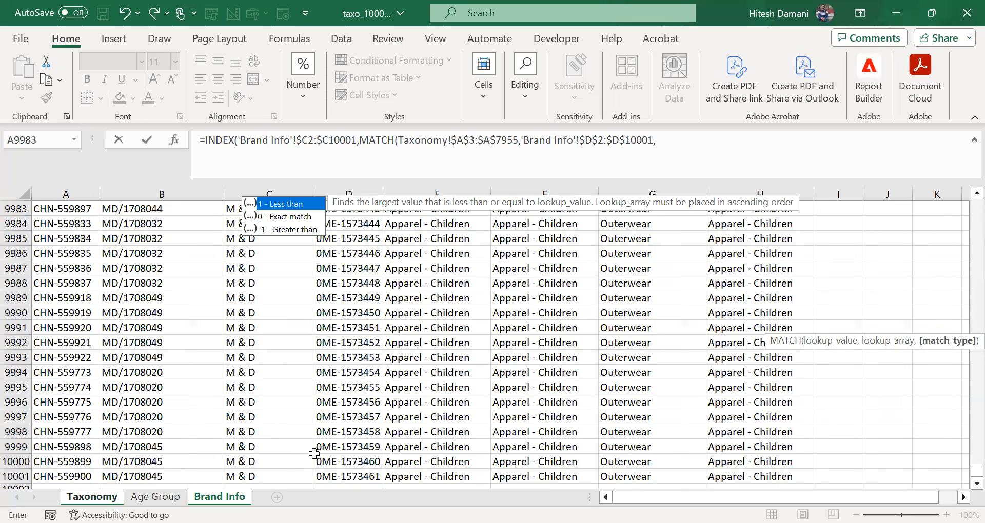
{"action": "key", "text": "Down"}
{"action": "key", "text": "Tab"}
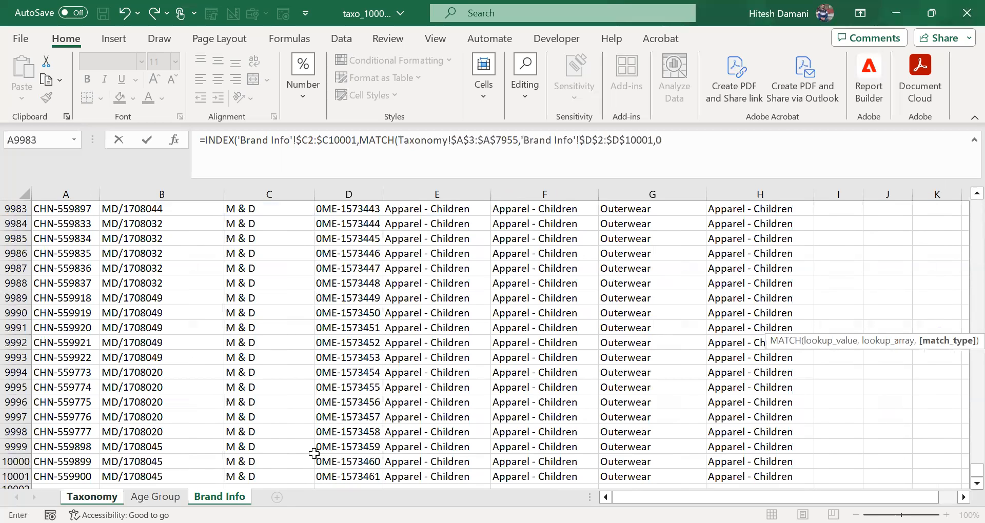
{"action": "key", "text": "Return"}
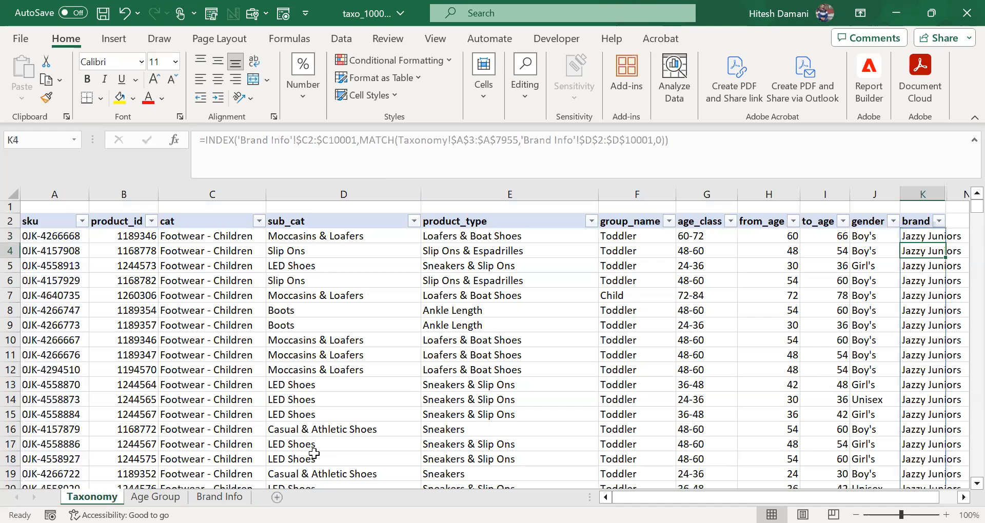
Step: Examine the K3 formula, the brand column's filter values and the filled brands across the Taxonomy rows
{"action": "key", "text": "Left"}
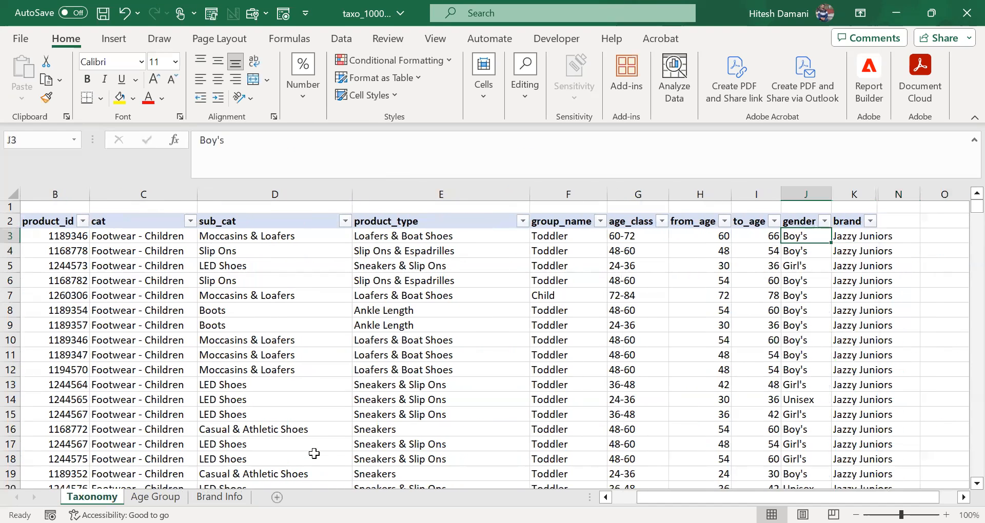
{"action": "left_click", "coordinate": [848, 238]}
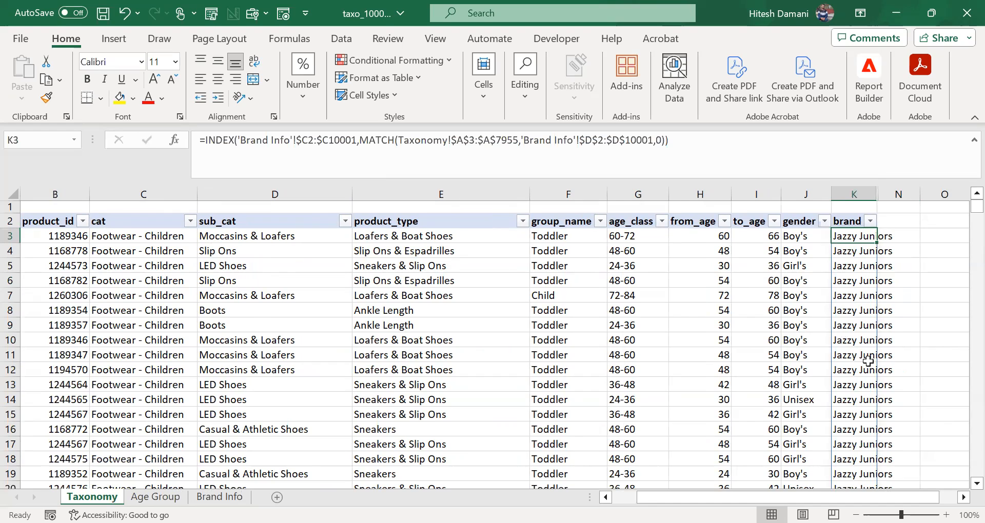
{"action": "left_click", "coordinate": [871, 221]}
{"action": "mouse_move", "coordinate": [852, 399]}
{"action": "left_mouse_down"}
{"action": "mouse_move", "coordinate": [853, 466]}
{"action": "mouse_move", "coordinate": [868, 400]}
{"action": "left_mouse_up"}
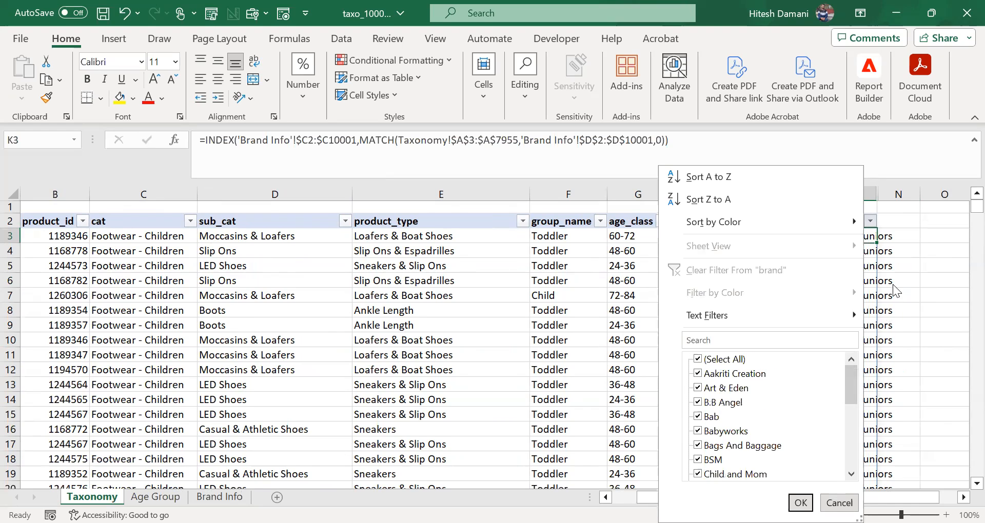
{"action": "left_click", "coordinate": [893, 284]}
{"action": "left_click", "coordinate": [56, 280]}
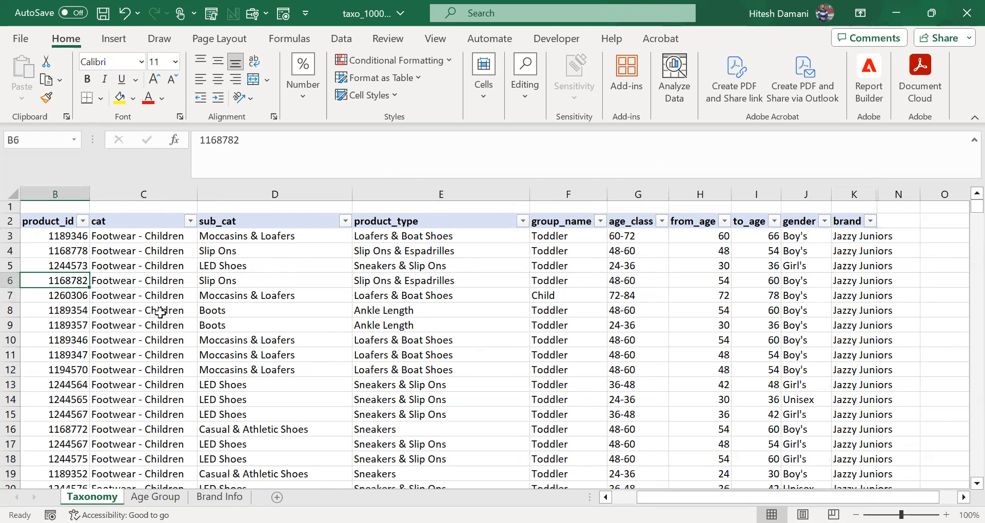
{"action": "key", "text": "Left"}
{"action": "key", "text": "Right"}
{"action": "key", "text": "Right"}
{"action": "key", "text": "Right"}
{"action": "key", "text": "Right"}
{"action": "key", "text": "Right"}
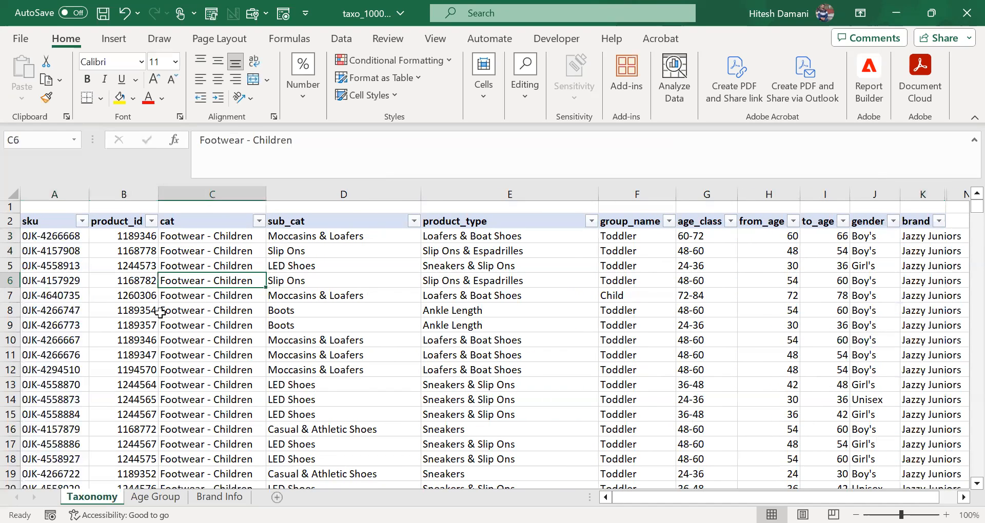
{"action": "key", "text": "Right"}
{"action": "key", "text": "Right"}
{"action": "key", "text": "Right"}
{"action": "key", "text": "Right"}
{"action": "key", "text": "Right"}
{"action": "key", "text": "Right"}
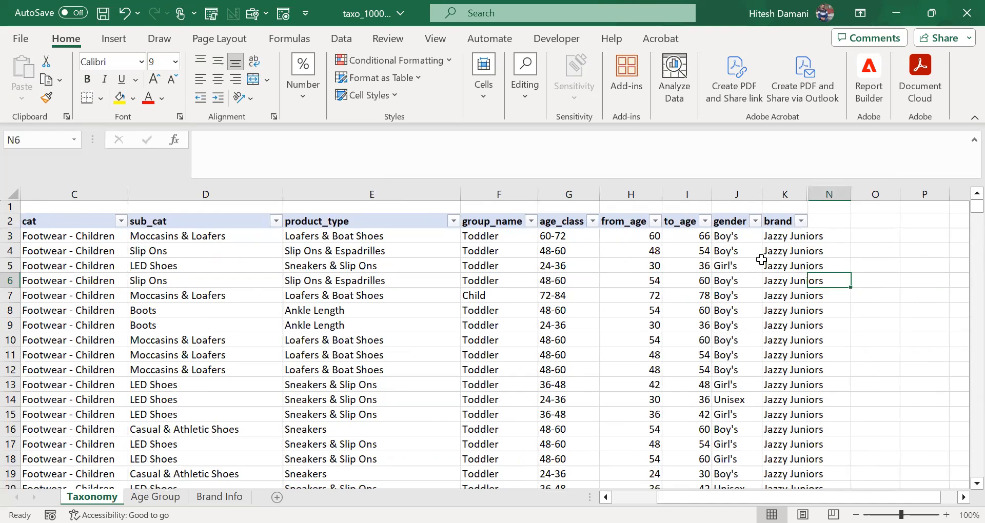
Step: Insert a blank column before the brand column on the Taxonomy sheet
{"action": "left_click", "coordinate": [780, 195]}
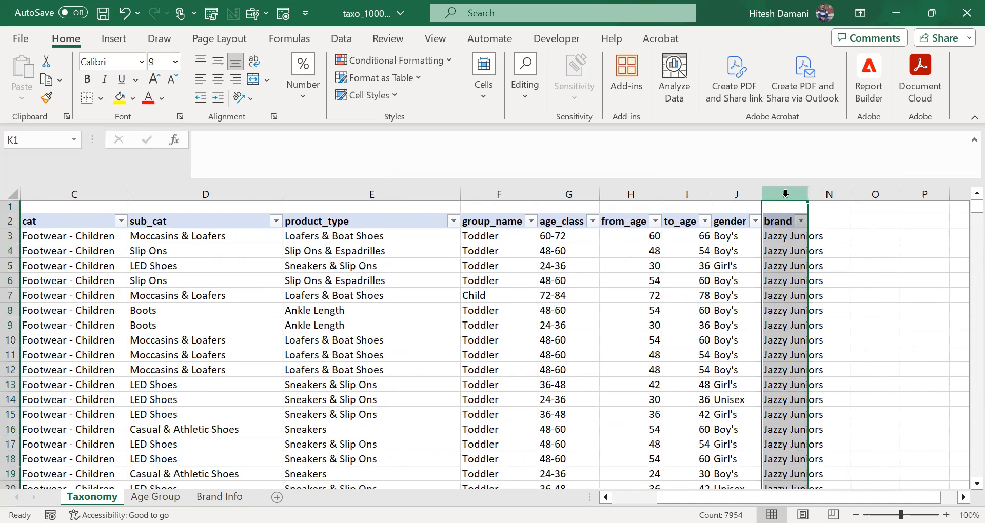
{"action": "right_click", "coordinate": [785, 194]}
{"action": "left_click", "coordinate": [815, 353]}
Step: Copy the vendor_sku header from Brand Info into K2 of Taxonomy and fit column K's width to it
{"action": "left_click", "coordinate": [774, 220]}
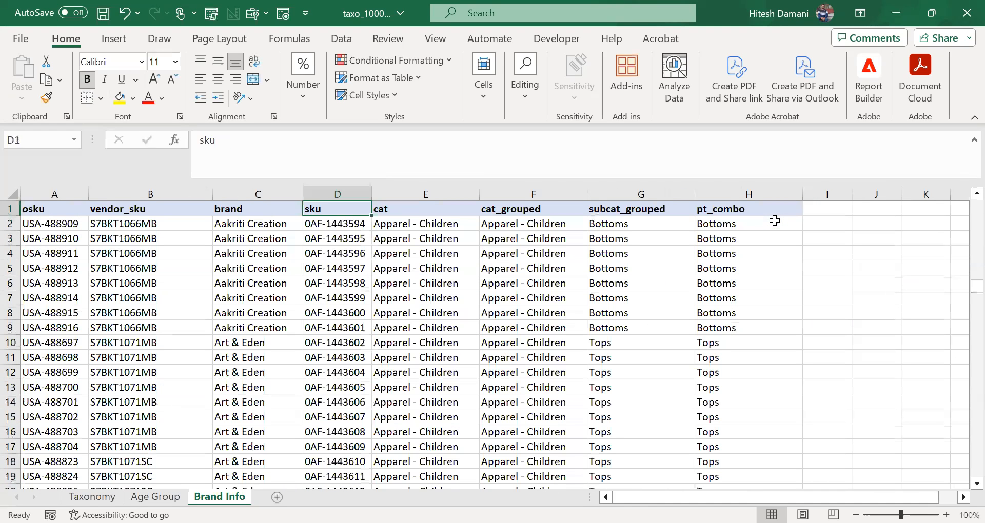
{"action": "key", "text": "Left"}
{"action": "key", "text": "Left"}
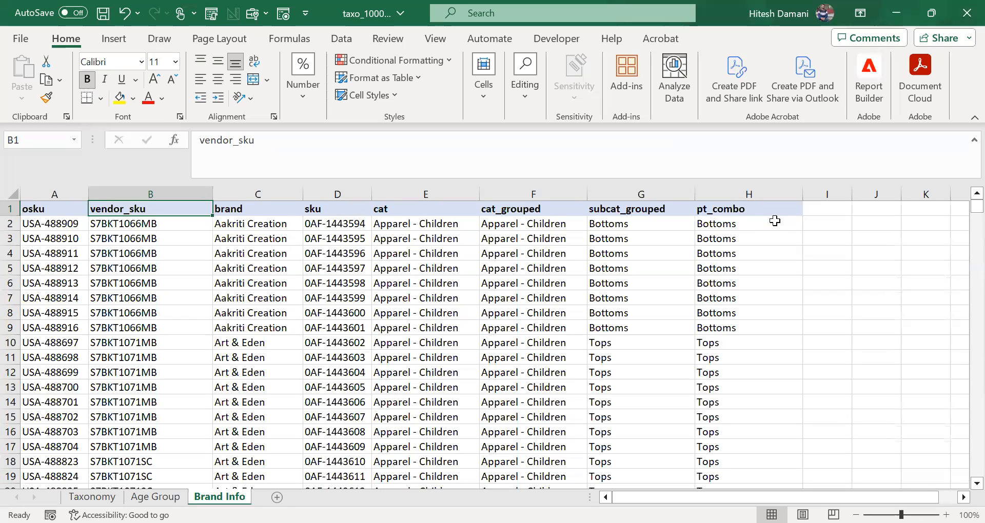
{"action": "key", "text": "ctrl+c"}
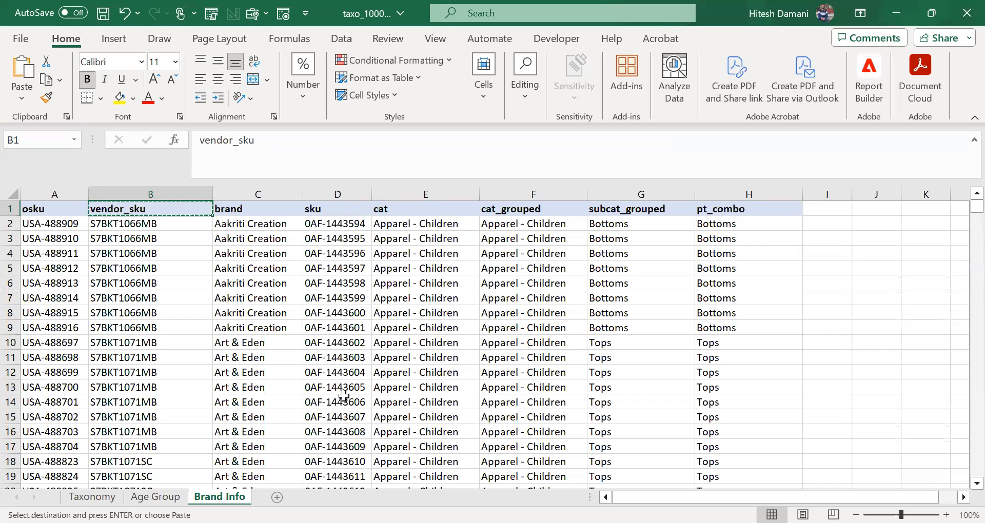
{"action": "left_click", "coordinate": [91, 497]}
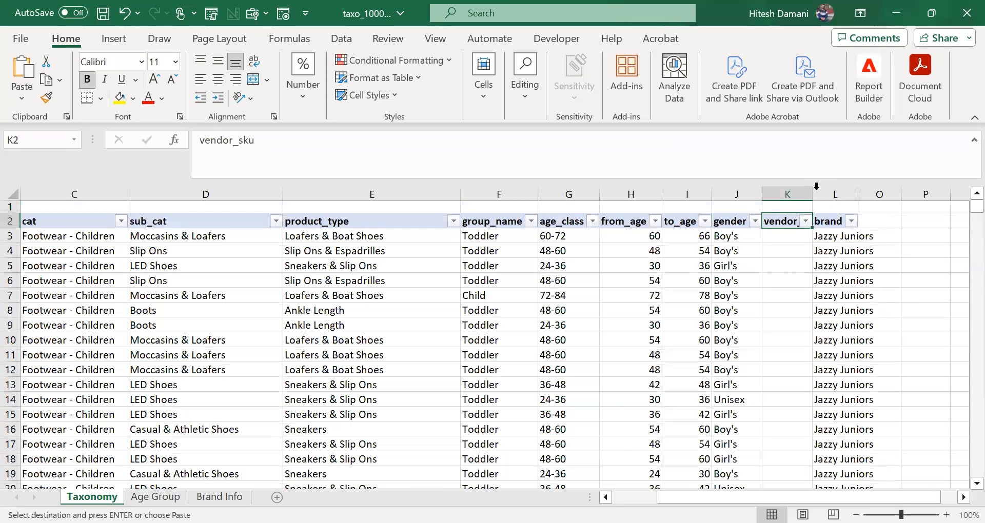
{"action": "double_click", "coordinate": [813, 194]}
Step: Start an INDEX formula in K3, the first vendor_sku cell, after viewing the source columns on Brand Info
{"action": "left_click", "coordinate": [783, 235]}
{"action": "key", "text": "ctrl+Page_Down"}
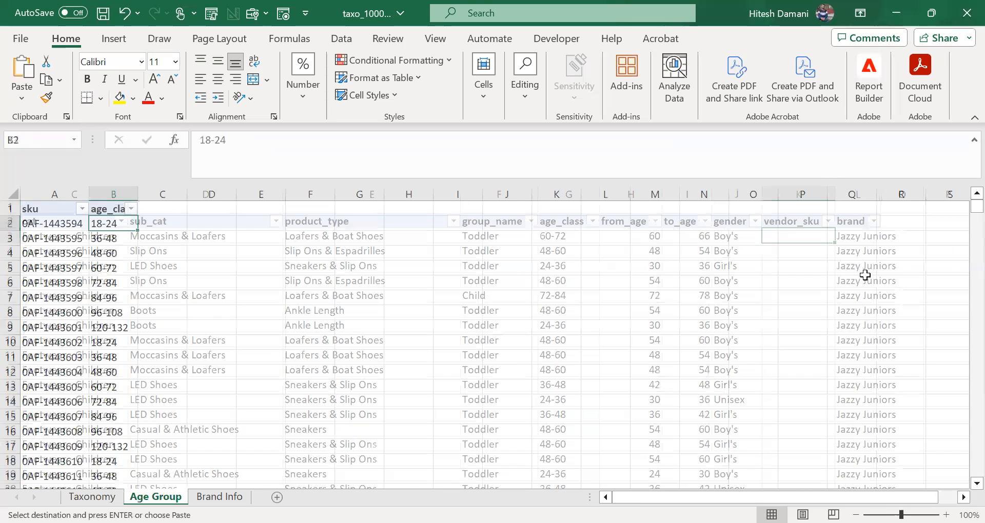
{"action": "key", "text": "ctrl+Page_Down"}
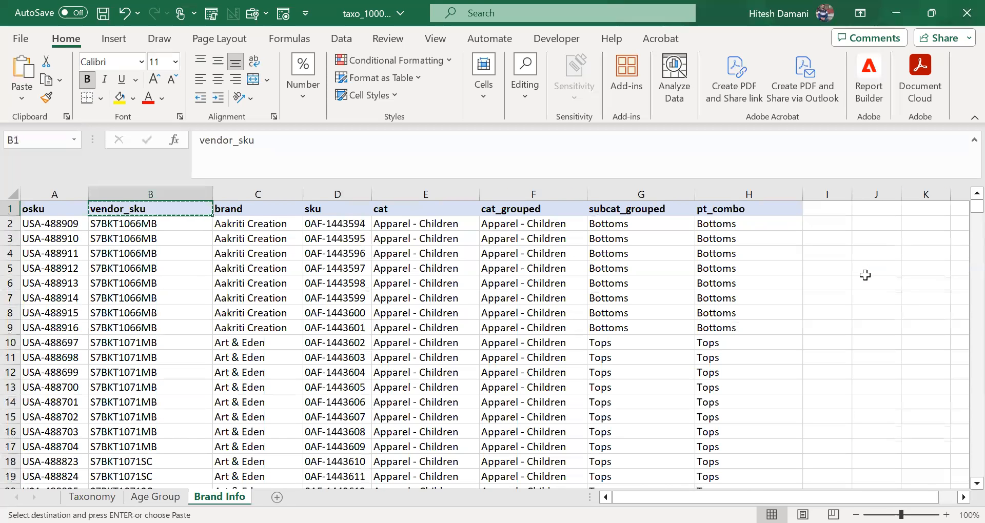
{"action": "key", "text": "Escape"}
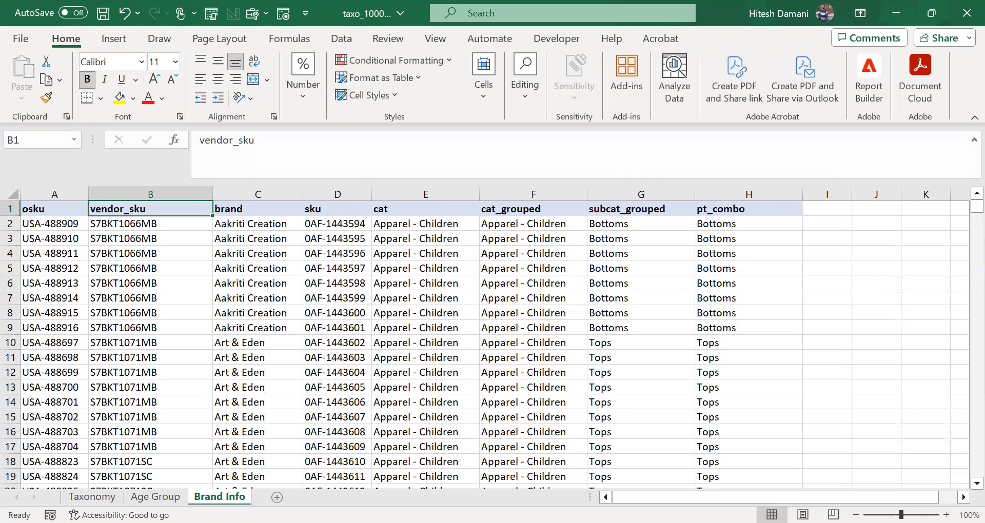
{"action": "left_click", "coordinate": [91, 497]}
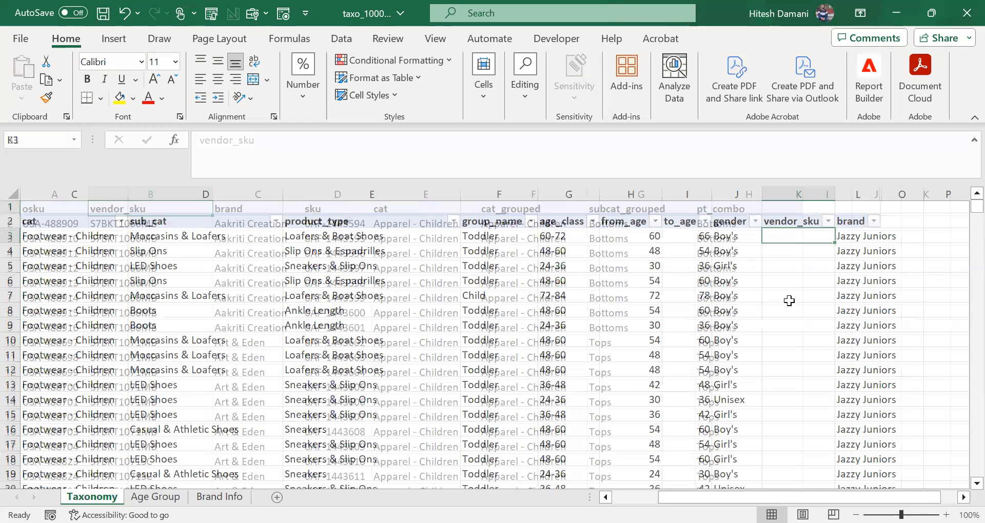
{"action": "type", "text": "=ind"}
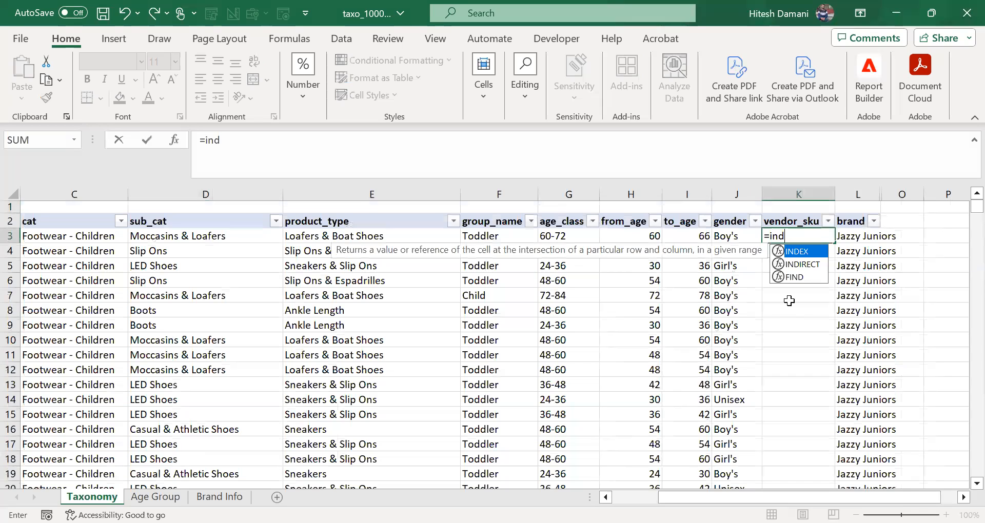
{"action": "key", "text": "Tab"}
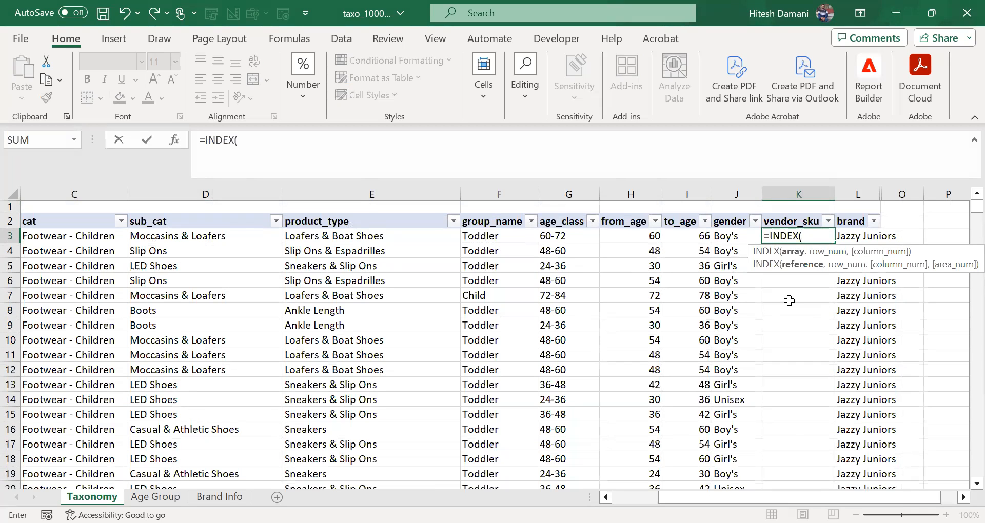
Step: Set the INDEX array to the vendor_sku values 'Brand Info'!B2:B10001
{"action": "key", "text": "ctrl+Page_Down"}
{"action": "key", "text": "ctrl+Page_Down"}
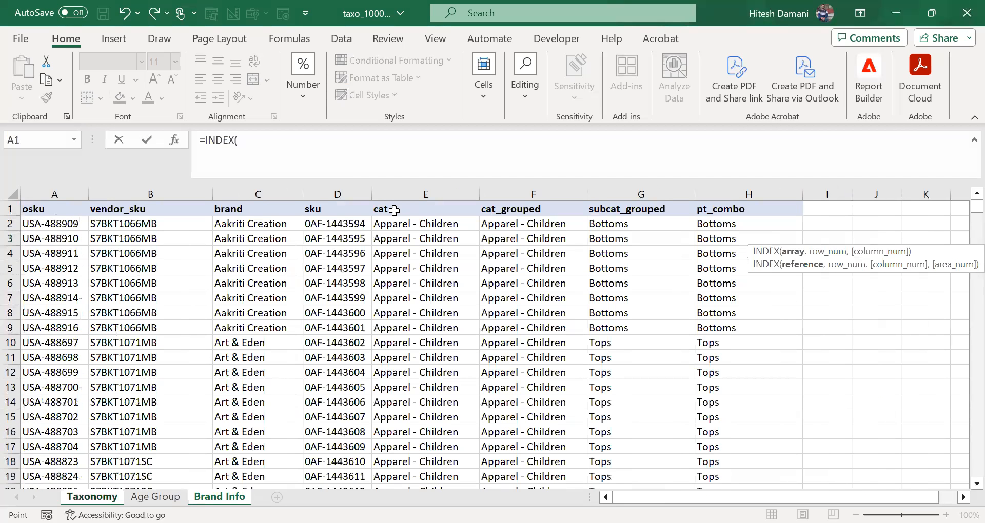
{"action": "left_click", "coordinate": [164, 229]}
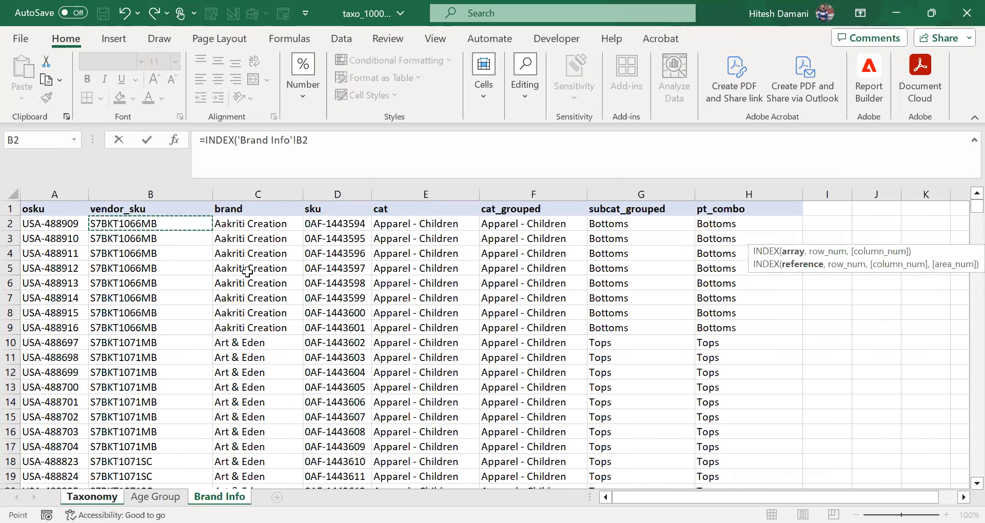
{"action": "key", "text": "ctrl+shift+Down"}
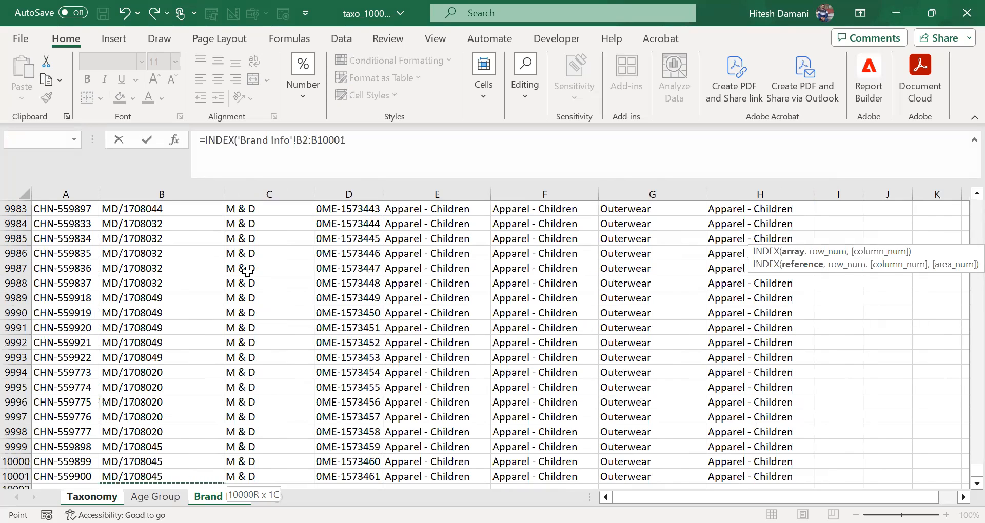
{"action": "type", "text": ","}
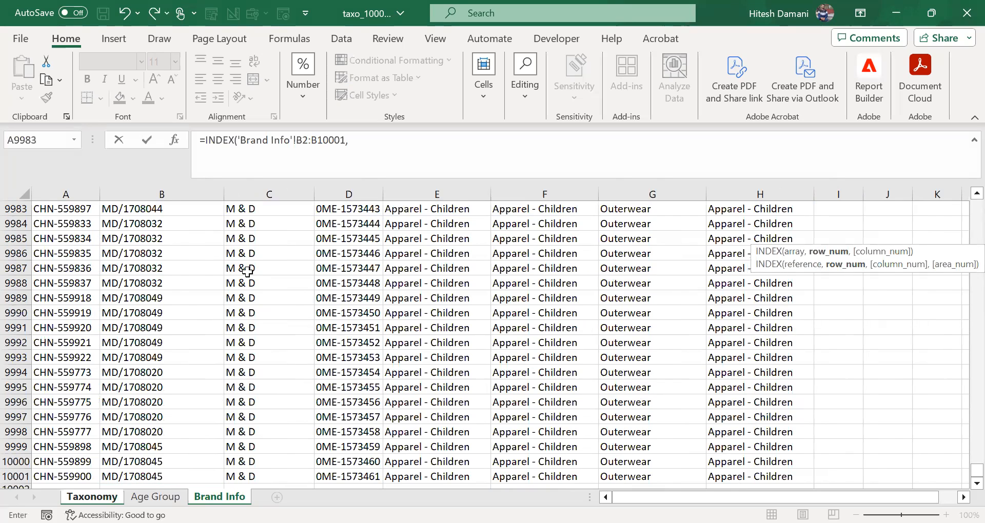
{"action": "type", "text": "ma"}
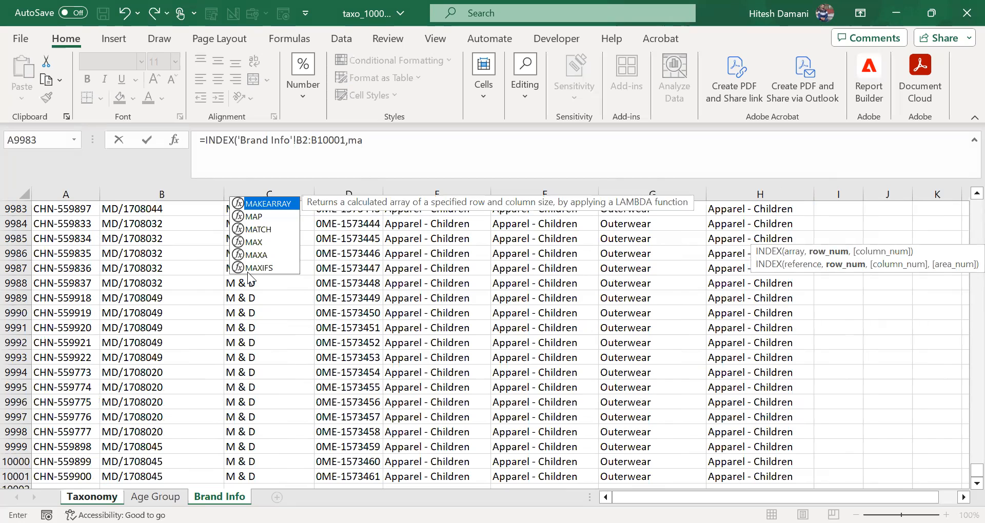
Step: Nest a MATCH function as the row number argument of the INDEX formula
{"action": "key", "text": "Down"}
{"action": "key", "text": "Down"}
{"action": "key", "text": "Tab"}
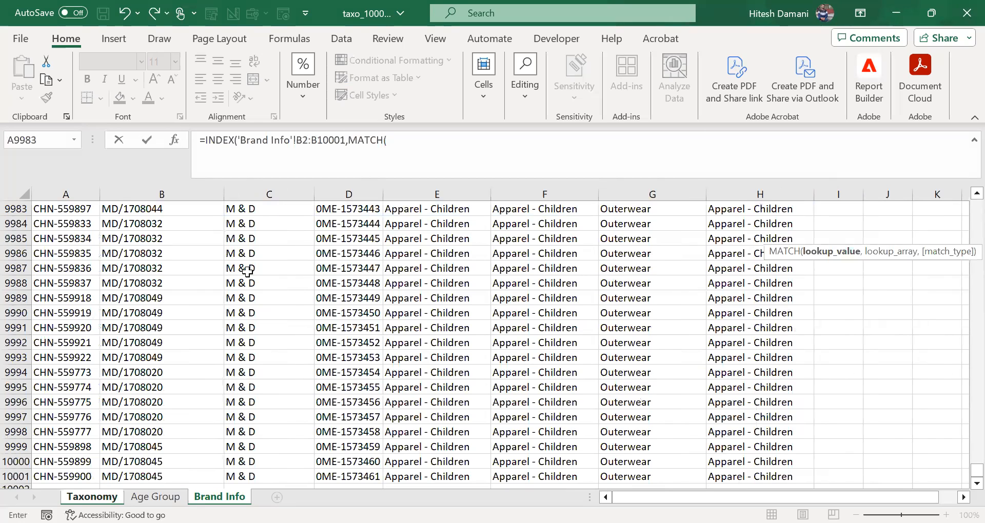
Step: Lock only the column letters in the INDEX array reference so it reads 'Brand Info'!$B2:$B10001
{"action": "left_click", "coordinate": [299, 138]}
{"action": "key", "text": "F4"}
{"action": "left_click", "coordinate": [342, 167]}
{"action": "key", "text": "F4"}
{"action": "key", "text": "F4"}
{"action": "key", "text": "F4"}
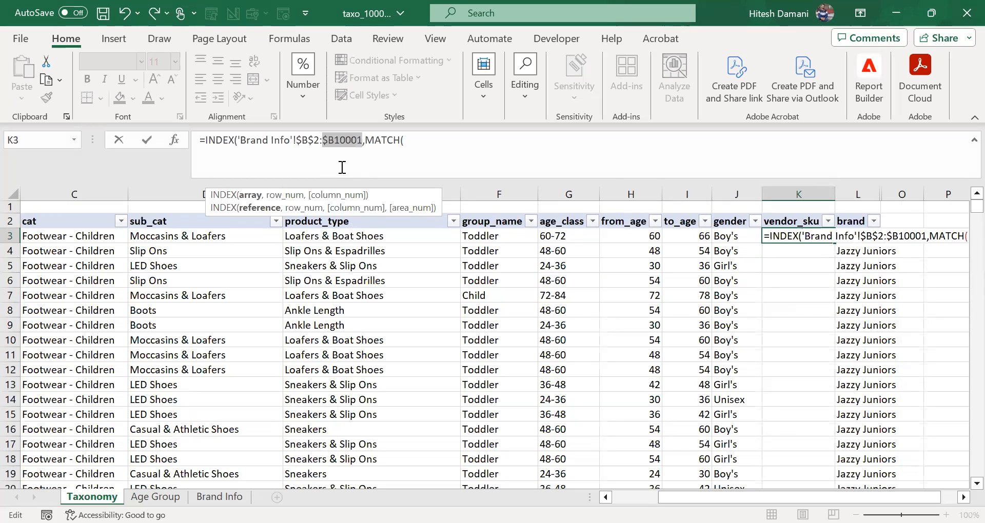
{"action": "left_click", "coordinate": [318, 142]}
{"action": "key", "text": "F4"}
{"action": "key", "text": "F4"}
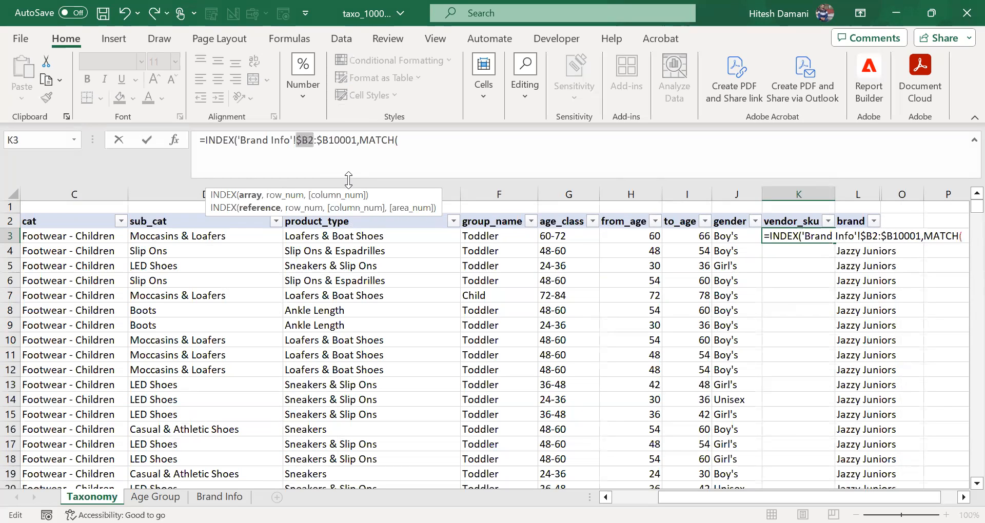
Step: Set the MATCH lookup value to all Taxonomy sku values with locked columns, Taxonomy!$A3:$A7955
{"action": "left_click", "coordinate": [429, 140]}
{"action": "left_click", "coordinate": [143, 238]}
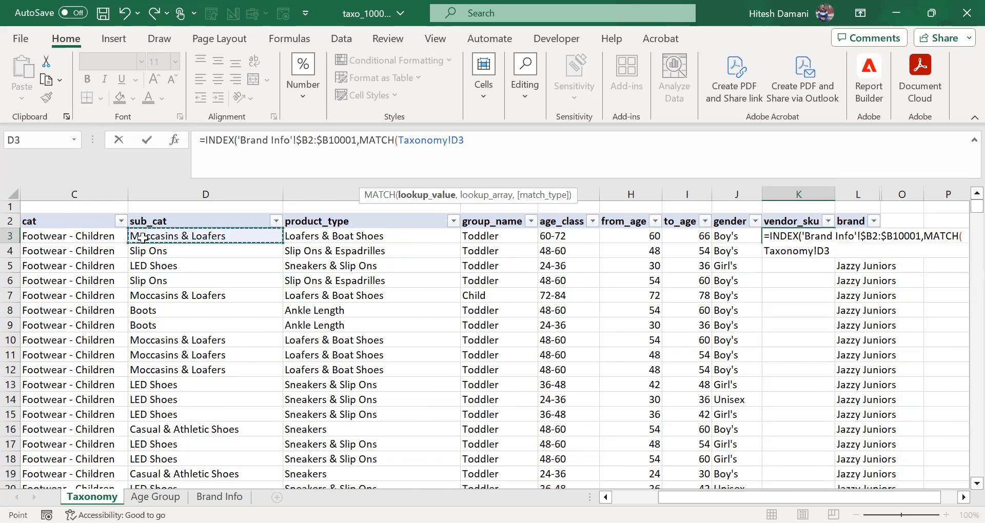
{"action": "key", "text": "Home"}
{"action": "key", "text": "ctrl+shift+Down"}
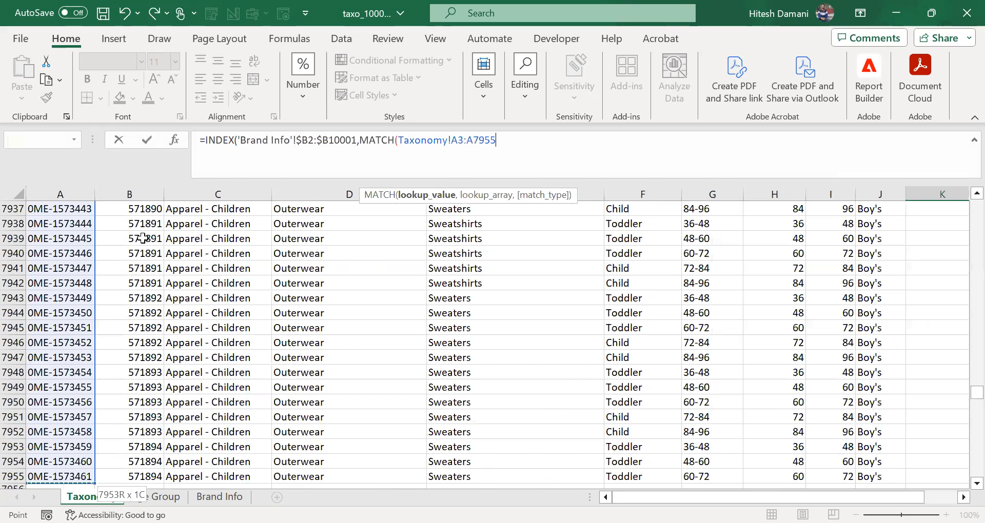
{"action": "key", "text": "F4"}
{"action": "key", "text": "F4"}
{"action": "key", "text": "F4"}
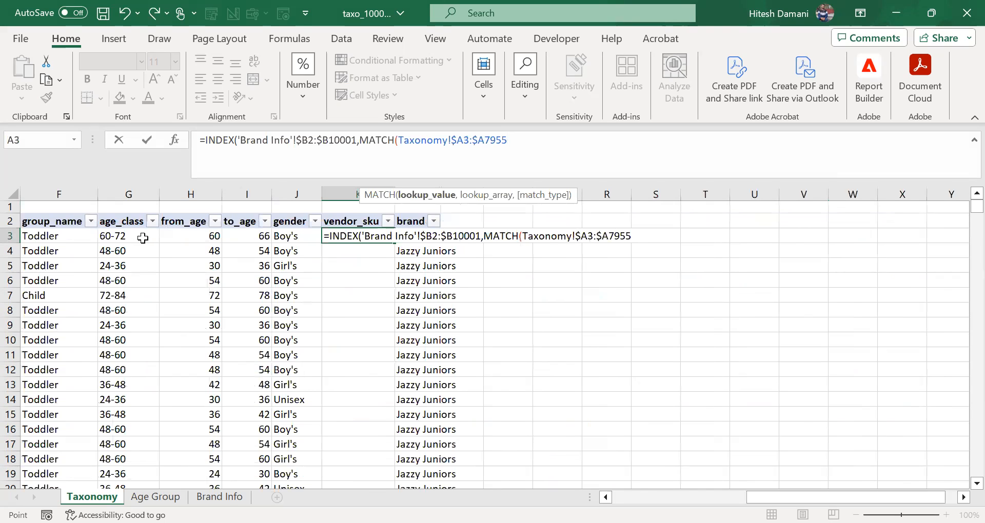
Step: Set the MATCH lookup array to the Brand Info sku values with locked columns, 'Brand Info'!$D2:$D10001
{"action": "type", "text": ","}
{"action": "key", "text": "ctrl+Page_Down"}
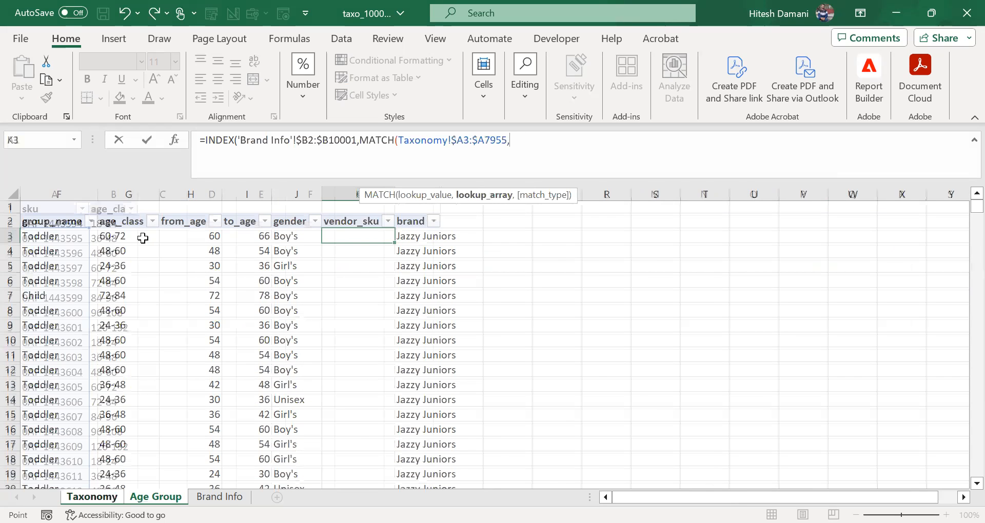
{"action": "key", "text": "ctrl+Page_Down"}
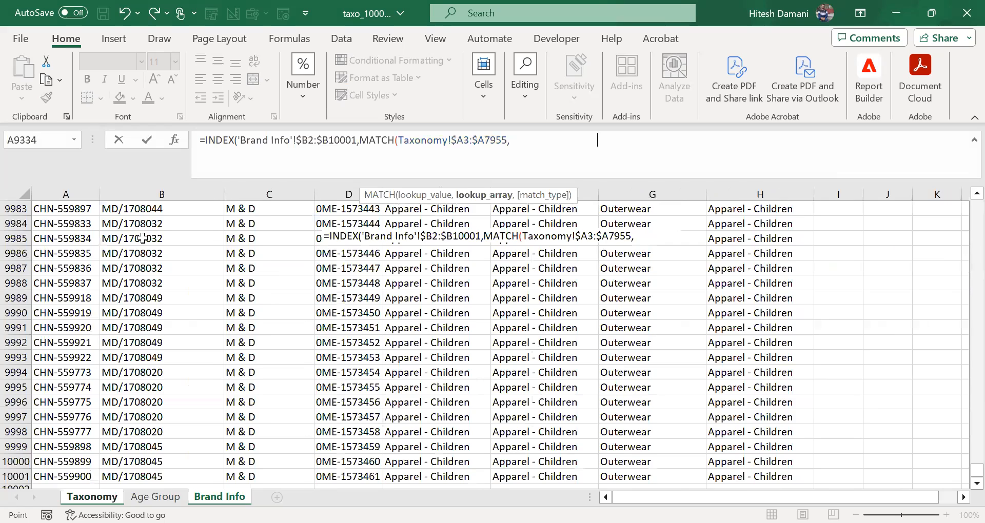
{"action": "key", "text": "ctrl+Up"}
{"action": "key", "text": "Right"}
{"action": "key", "text": "Right"}
{"action": "key", "text": "Down"}
{"action": "key", "text": "ctrl+shift+Down"}
{"action": "key", "text": "F4"}
{"action": "key", "text": "F4"}
{"action": "key", "text": "F4"}
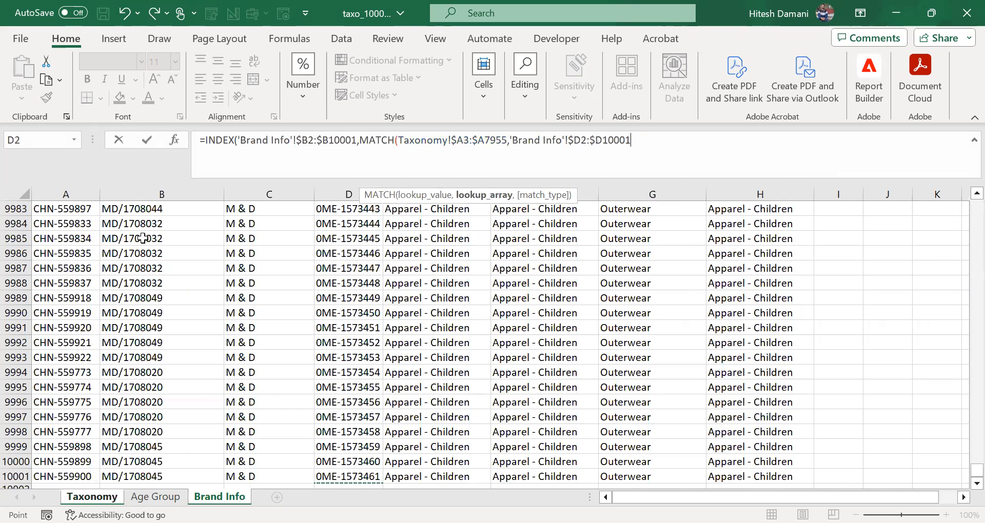
Step: Complete the formula with match type 0 for an exact match, and fit column K's width to the vendor_sku values
{"action": "type", "text": ",0"}
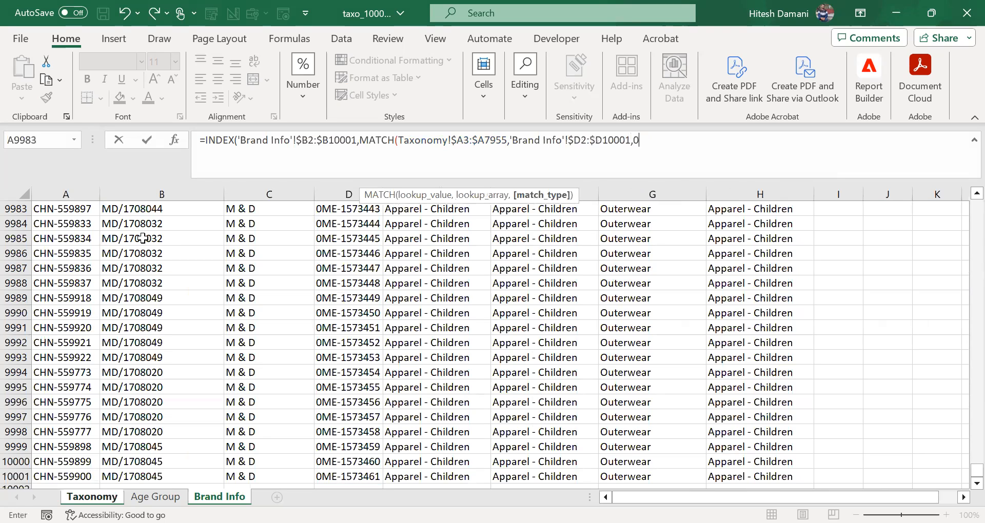
{"action": "type", "text": ")"}
{"action": "key", "text": "Return"}
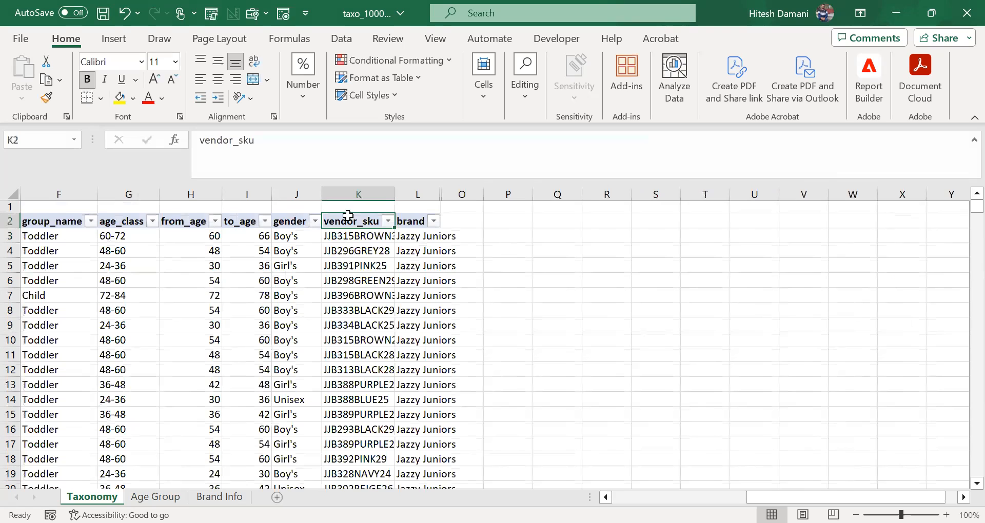
{"action": "double_click", "coordinate": [393, 193]}
{"action": "left_click", "coordinate": [402, 264]}
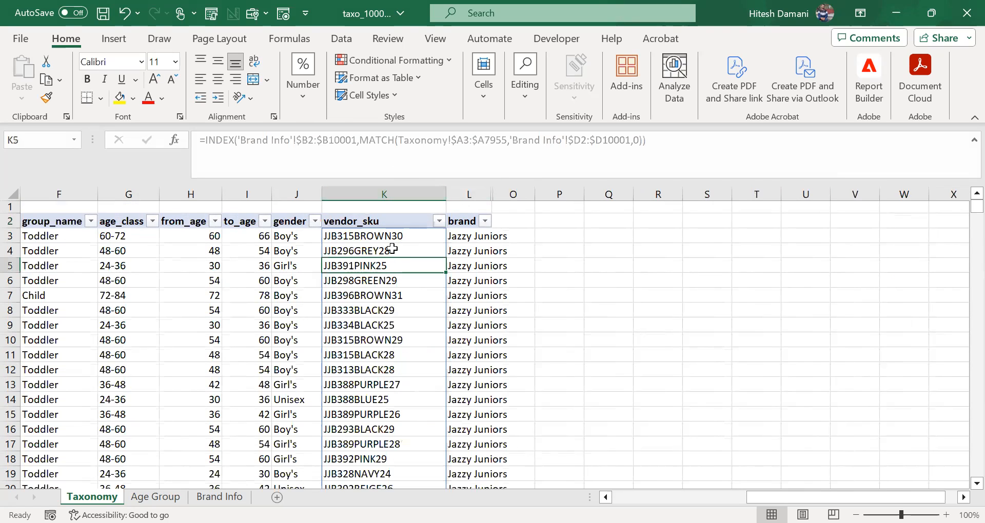